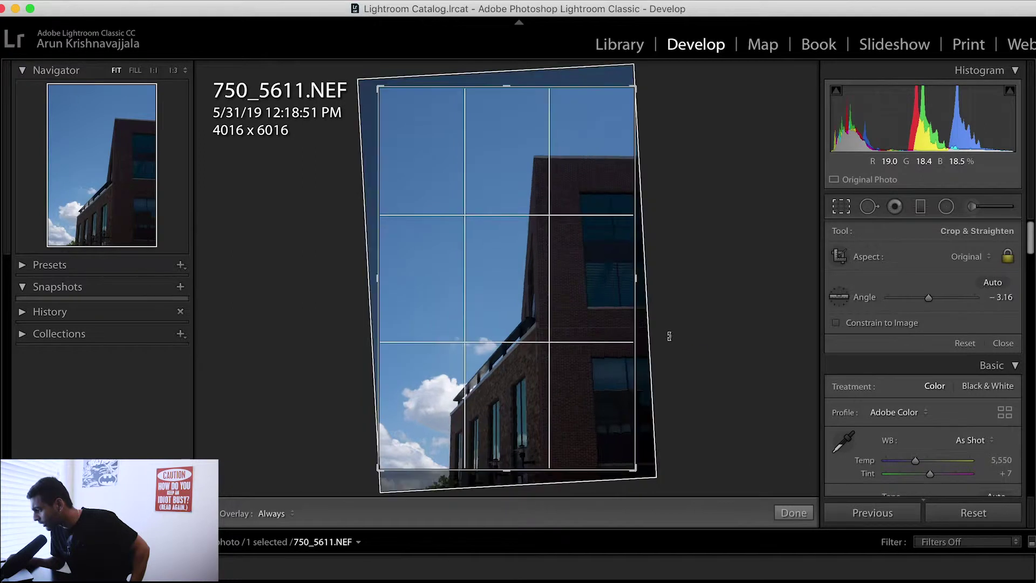
Apply the straightened crop and tighten it around the building to about 3256 x 4878, keeping the original aspect ratio
key("Return")
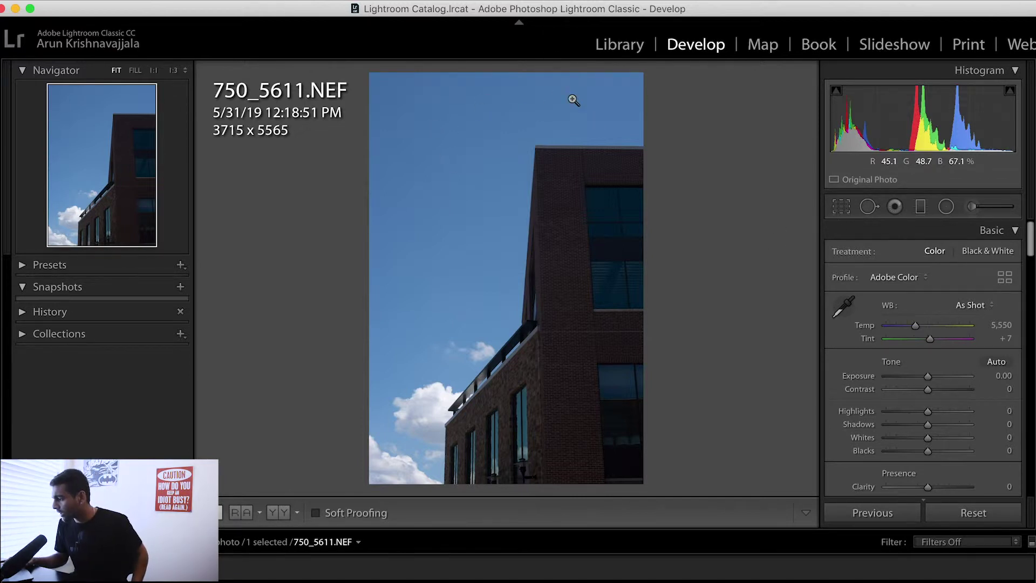
left_click(841, 206)
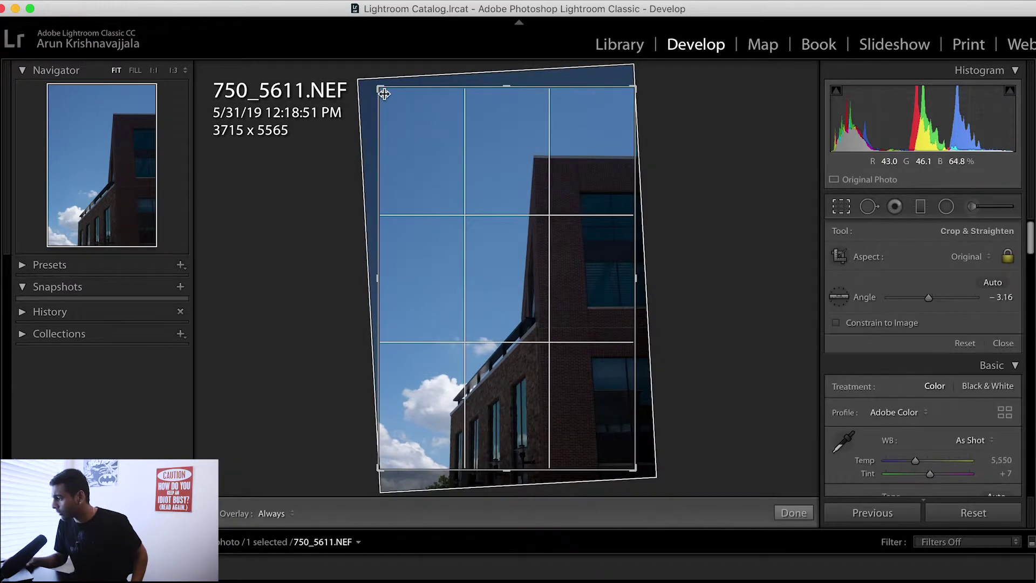
left_click_drag(386, 100, 388, 112)
key("Return")
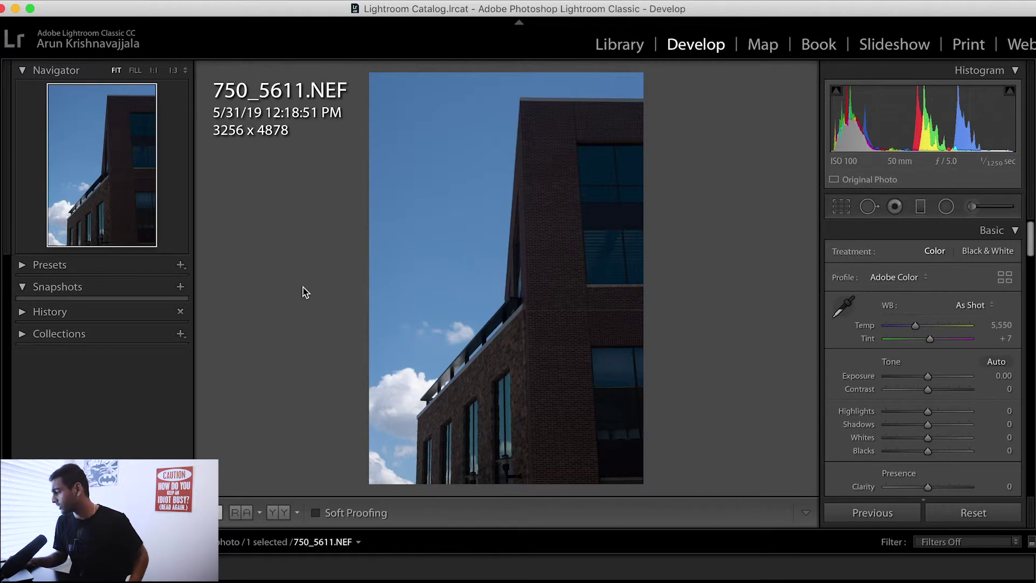
Adjust the basic tone: Shadows +100, Exposure +0.20, Contrast +16, Whites +28 and Blacks -22
scroll(879, 306, "down", 2)
scroll(880, 305, "down", 1)
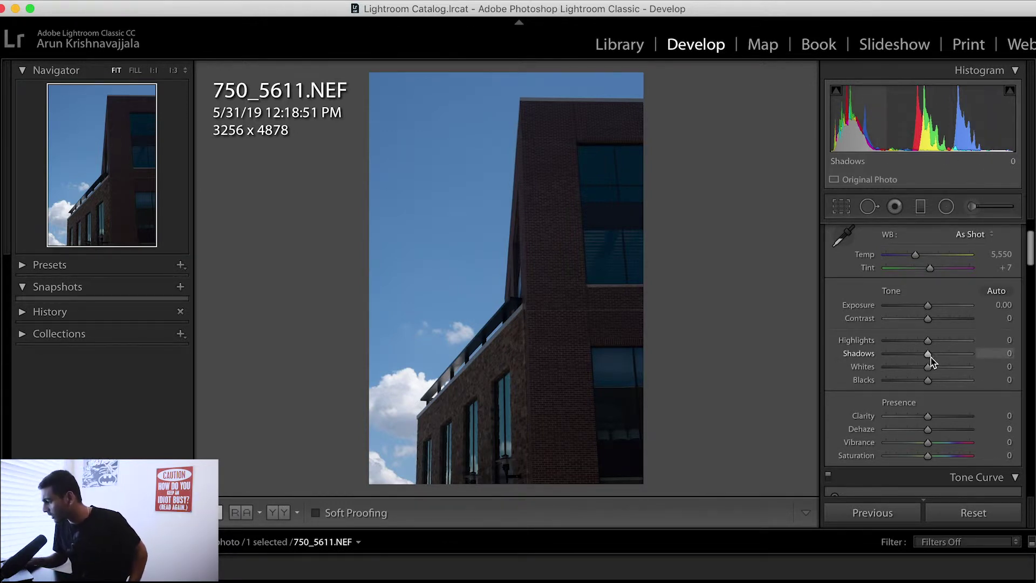
left_click_drag(928, 354, 981, 354)
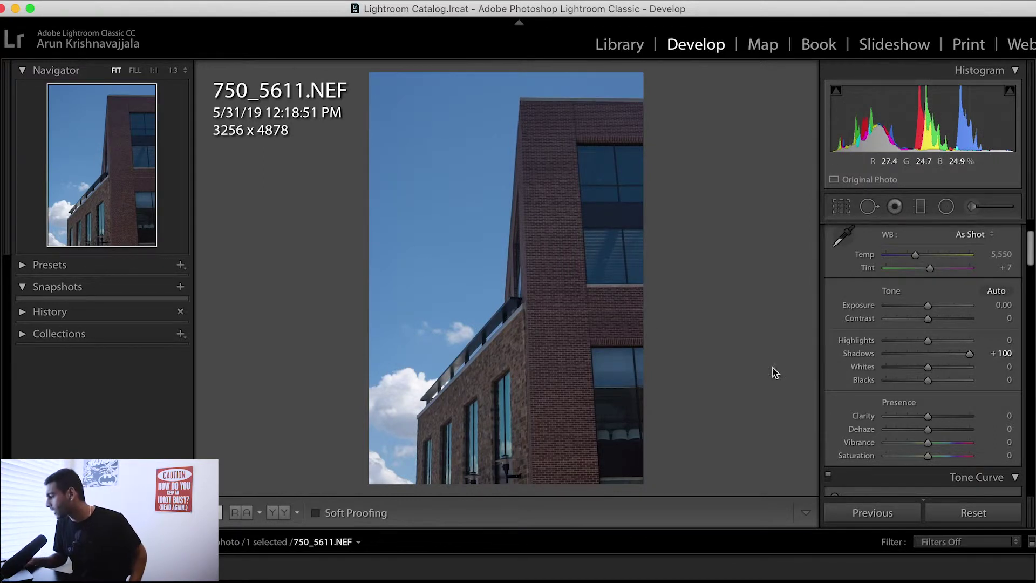
left_click_drag(928, 306, 930, 306)
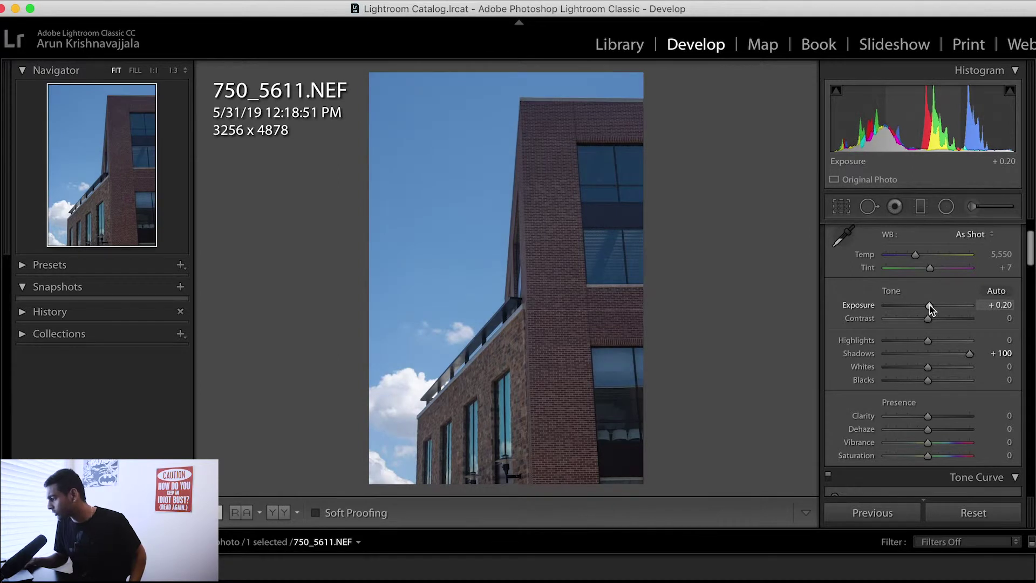
left_click_drag(927, 318, 934, 322)
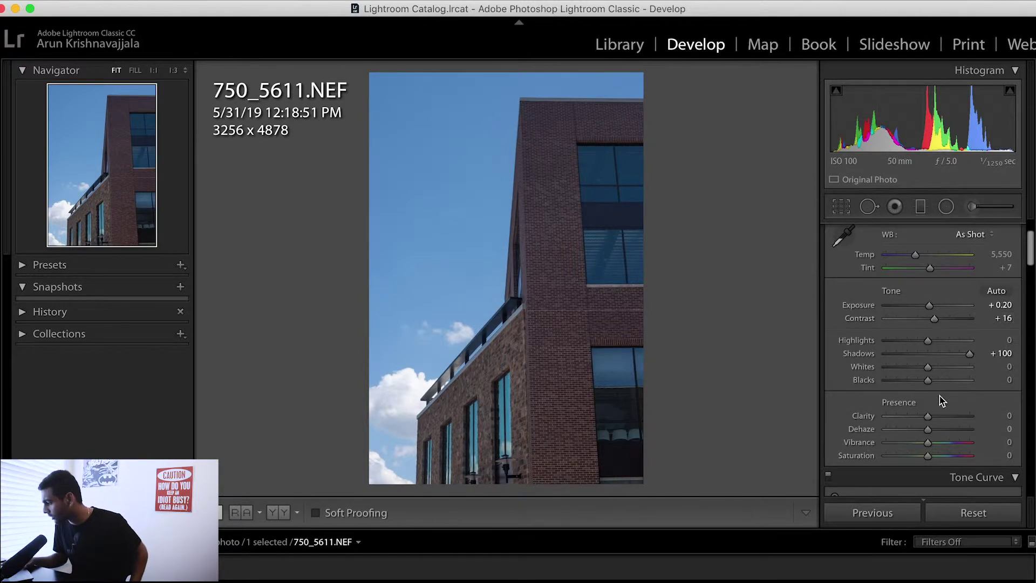
mouse_move(929, 370)
left_mouse_down()
mouse_move(941, 372)
mouse_move(919, 381)
left_mouse_up()
Shape the RGB point curve into a gentle S with a lifted black point, a slightly lowered white point, and shadow and highlight points
scroll(870, 421, "down", 5)
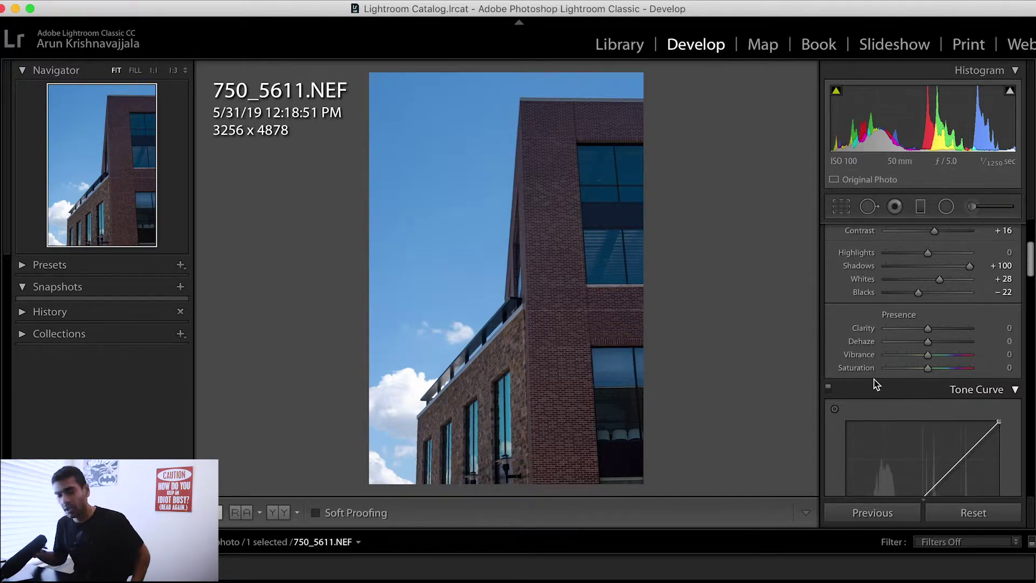
scroll(873, 380, "down", 5)
scroll(873, 380, "down", 4)
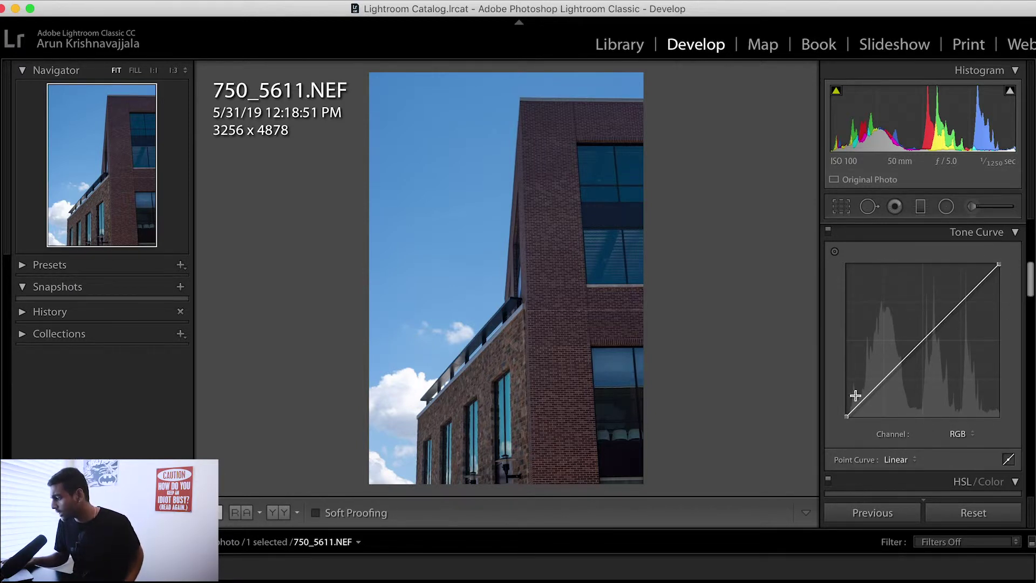
left_click_drag(846, 418, 833, 411)
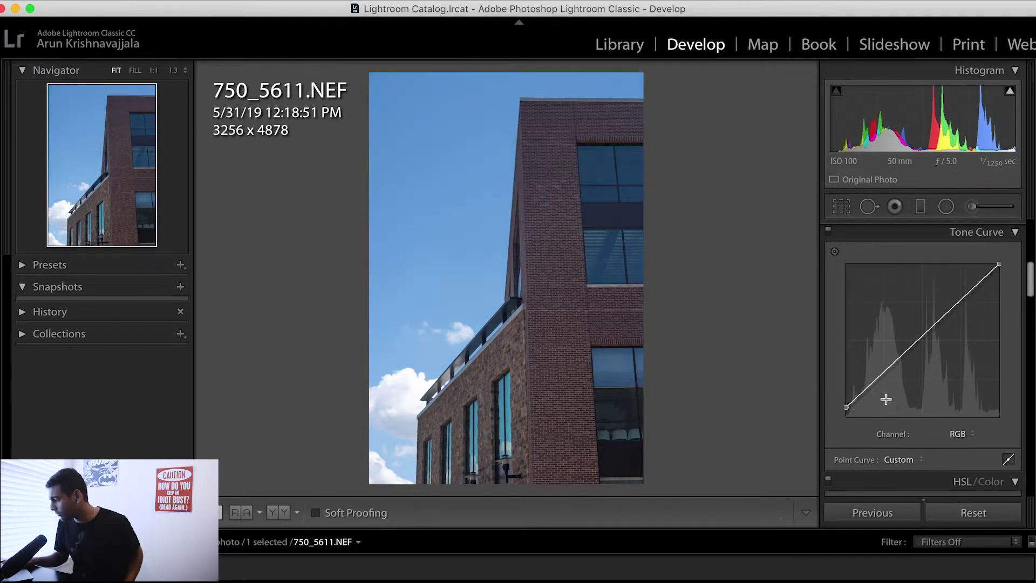
left_click_drag(873, 382, 870, 386)
left_click_drag(963, 300, 961, 297)
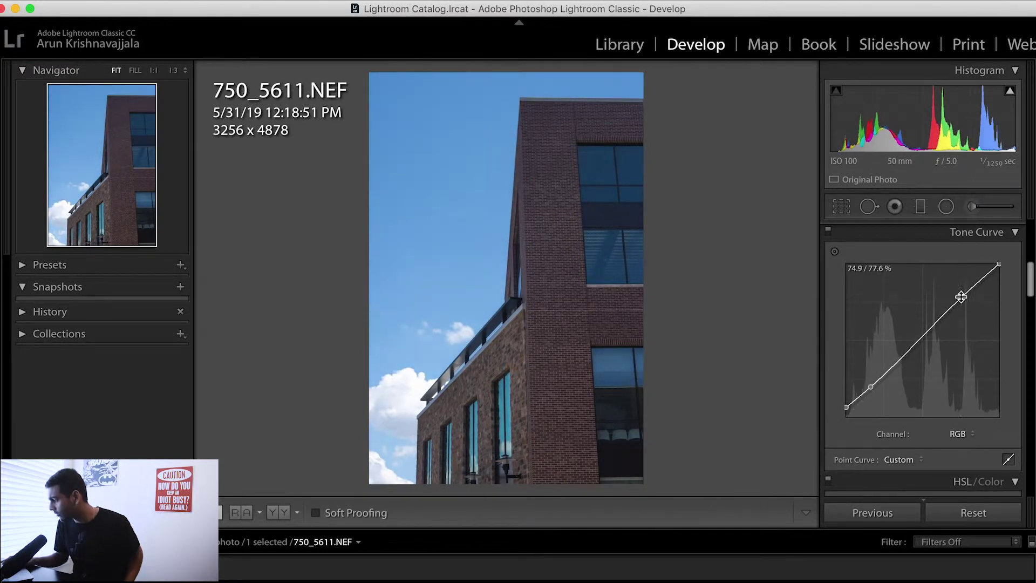
left_click_drag(999, 264, 1007, 270)
left_click_drag(962, 301, 961, 299)
left_click_drag(872, 389, 872, 388)
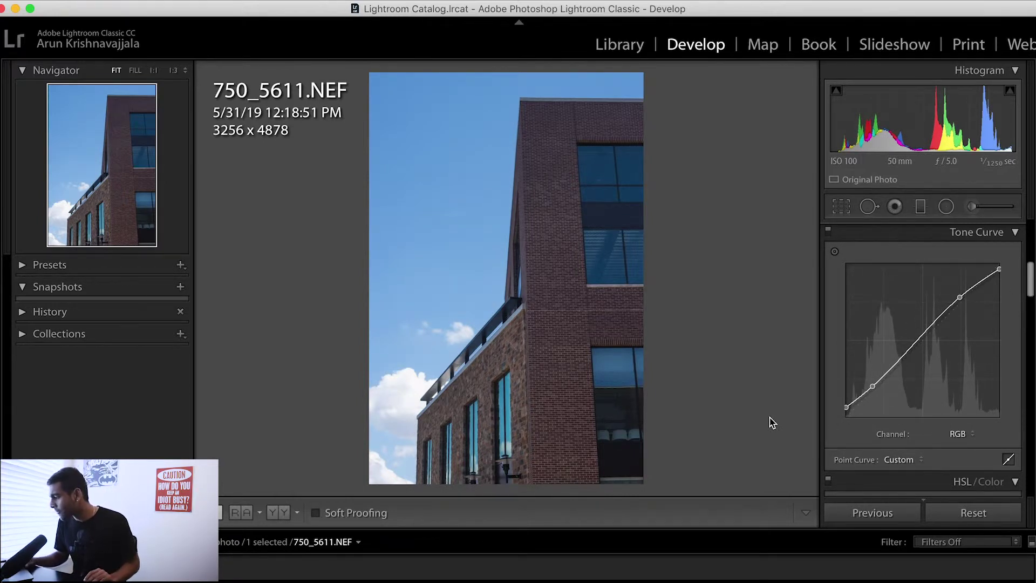
Brighten the brick with the HSL targeted adjustment, raising red and orange luminance to +100 each
scroll(874, 451, "down", 6)
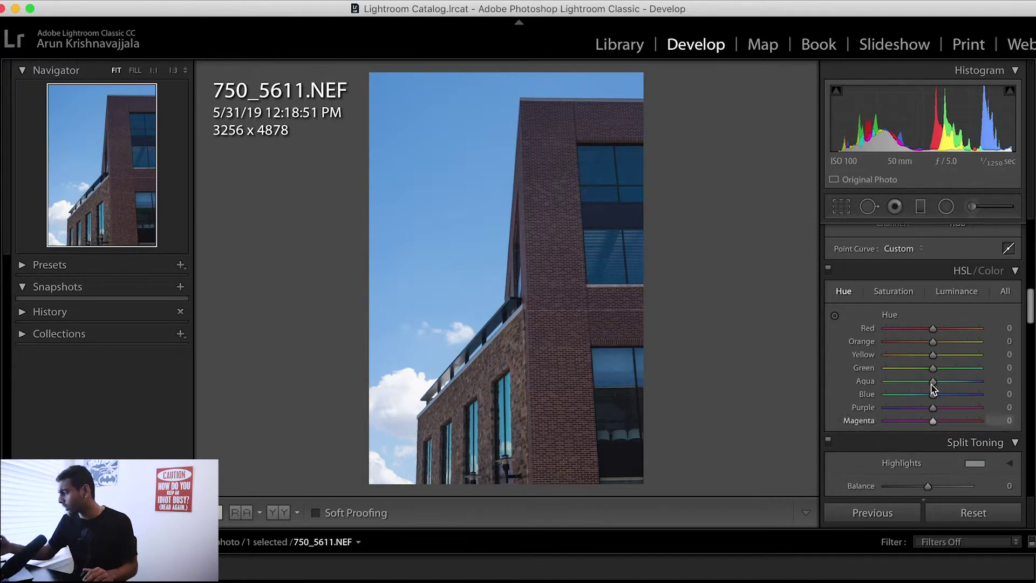
left_click(949, 296)
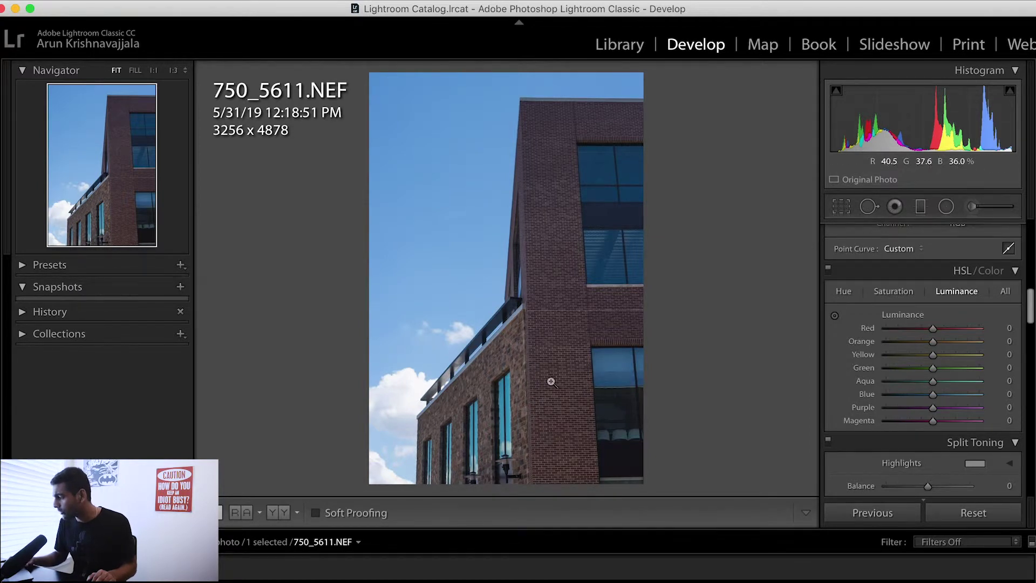
left_click(835, 317)
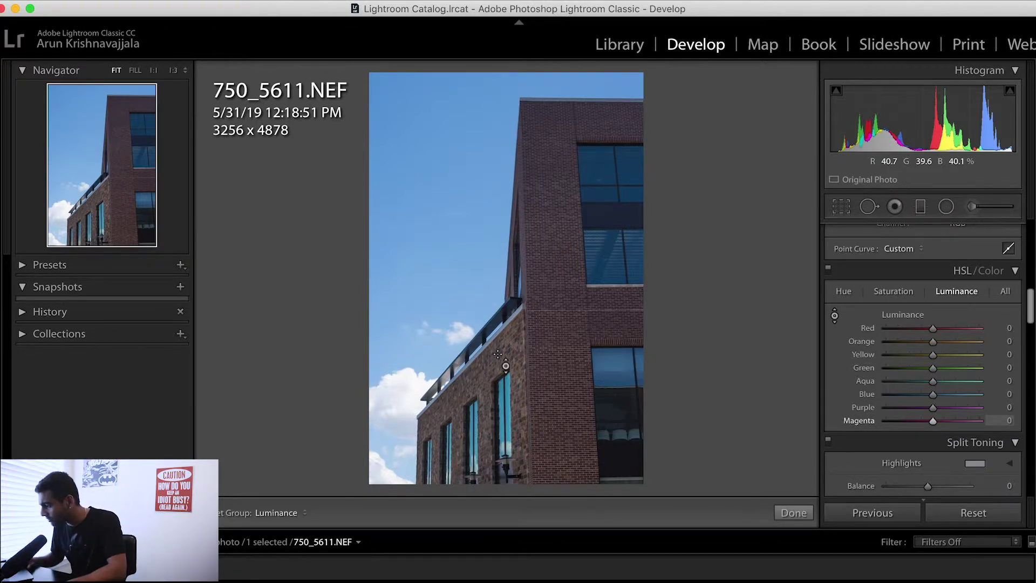
left_click_drag(561, 270, 561, 135)
left_click_drag(561, 303, 429, 372)
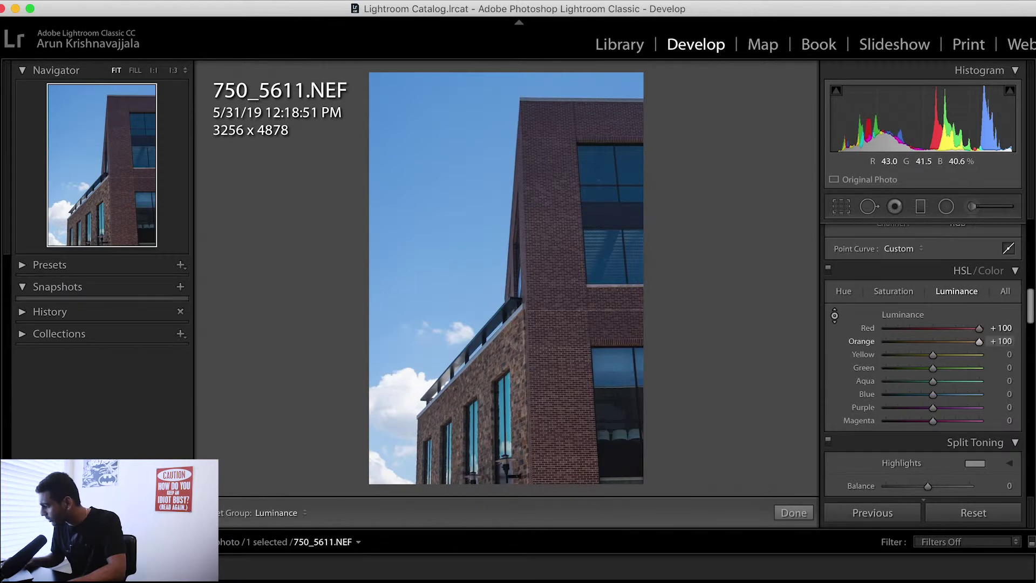
Set the orange saturation to +22 and the orange hue to -2
left_click(885, 292)
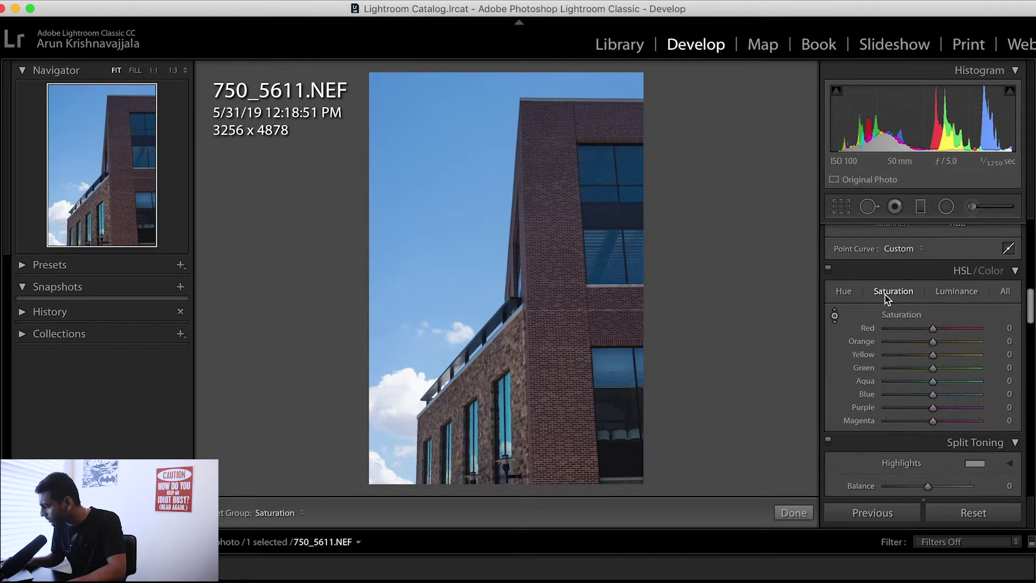
mouse_move(934, 342)
left_mouse_down()
mouse_move(965, 345)
mouse_move(908, 347)
mouse_move(964, 346)
mouse_move(934, 347)
left_mouse_up()
left_click(844, 291)
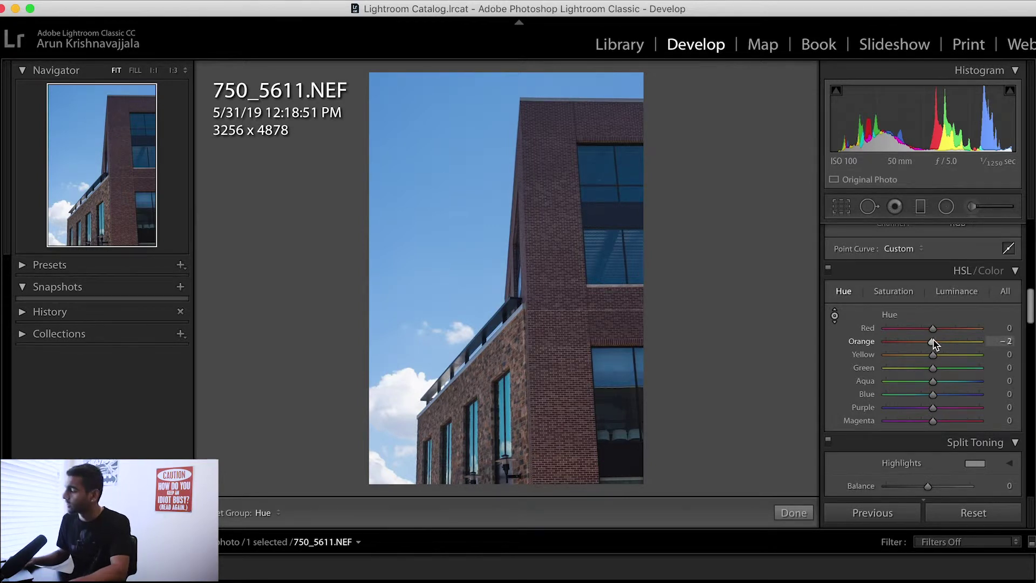
Raise the yellow luminance to +49
left_click(958, 292)
left_click_drag(934, 358, 964, 360)
left_click_drag(951, 362, 965, 361)
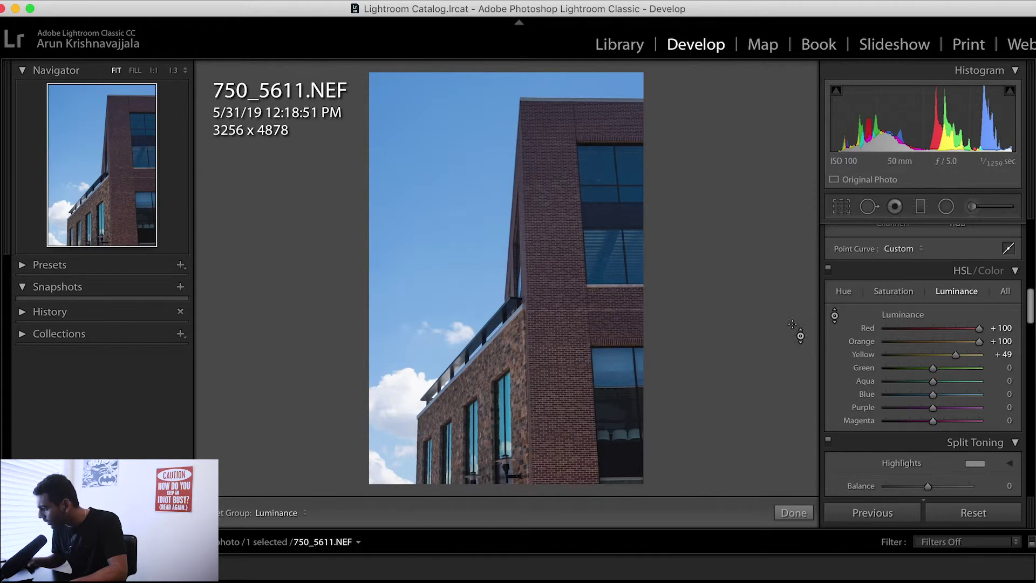
Check the brickwork up close and brighten the wall with targeted adjustment, raising purple luminance to +76 and magenta luminance to +67
left_click(834, 315)
left_click(512, 451)
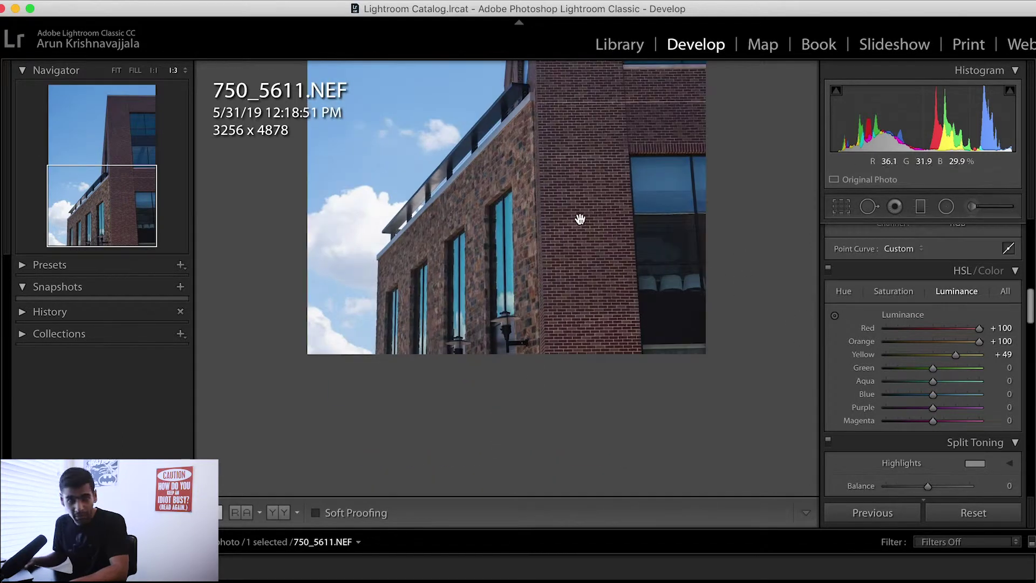
left_click_drag(580, 218, 574, 293)
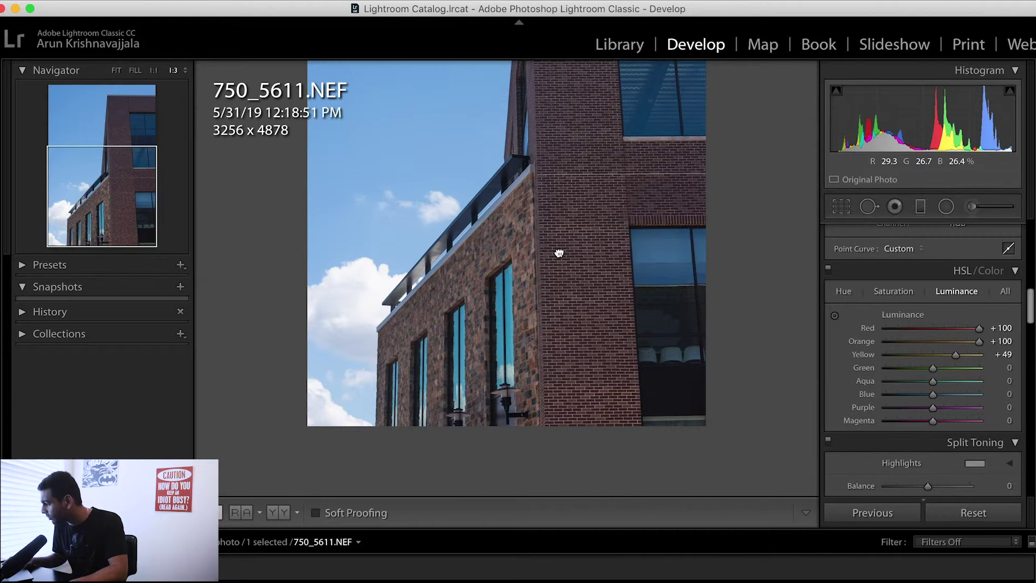
left_click(559, 253)
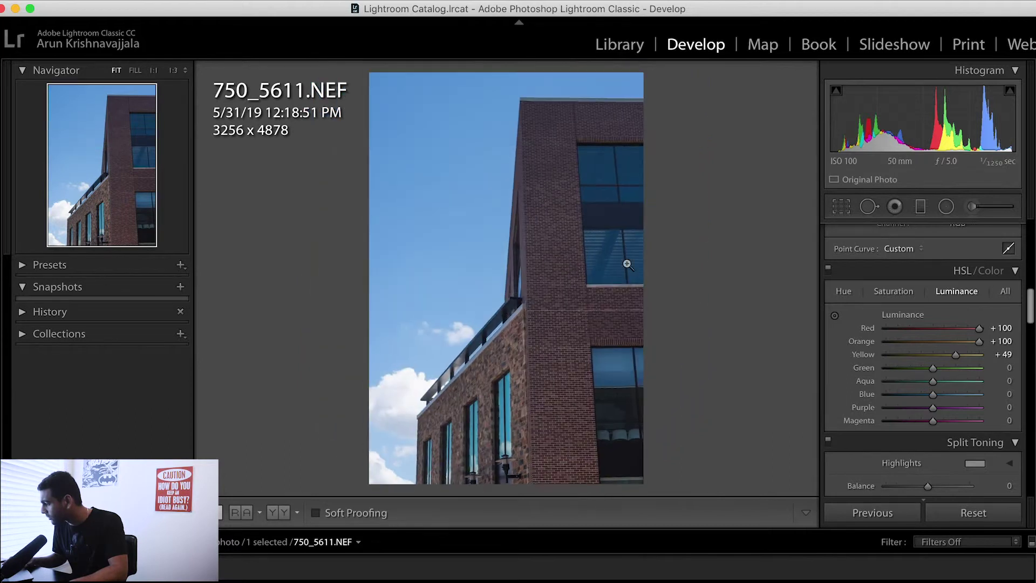
left_click(834, 315)
left_click_drag(567, 261, 566, 200)
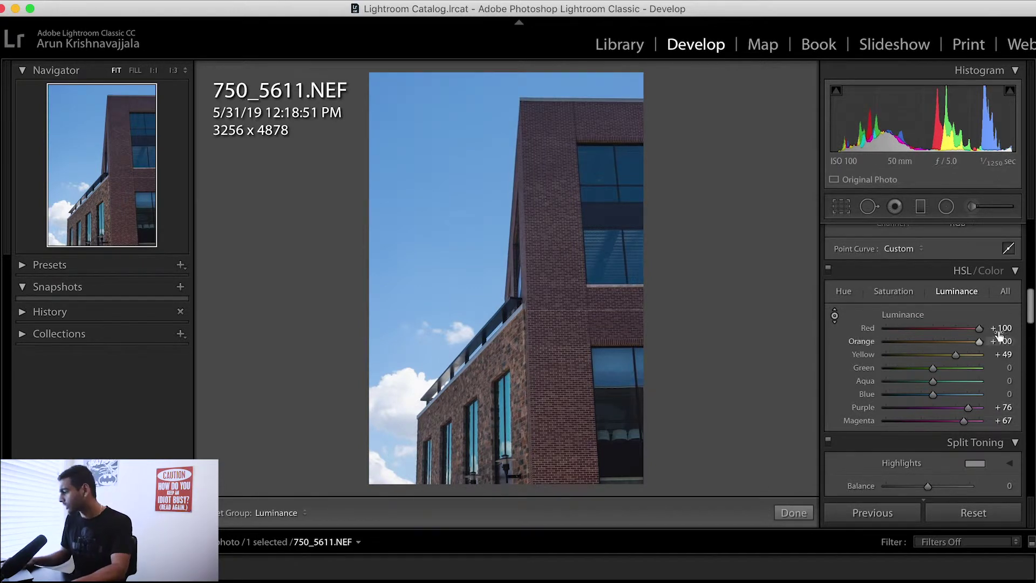
Set the magenta saturation to +27 and adjust the red saturation, ending on the luminance values
left_click(893, 291)
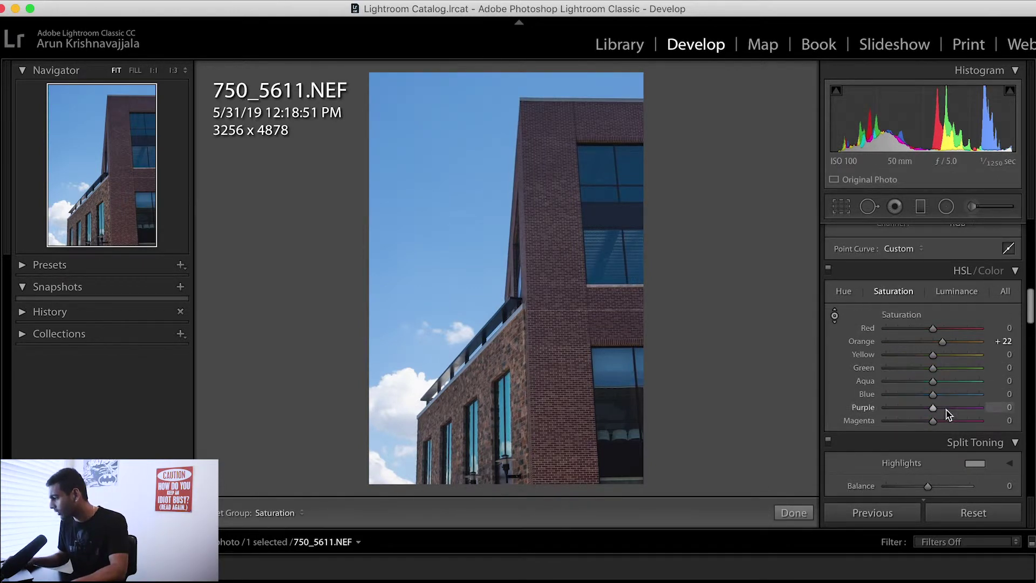
mouse_move(931, 423)
left_mouse_down()
mouse_move(914, 432)
mouse_move(944, 423)
left_mouse_up()
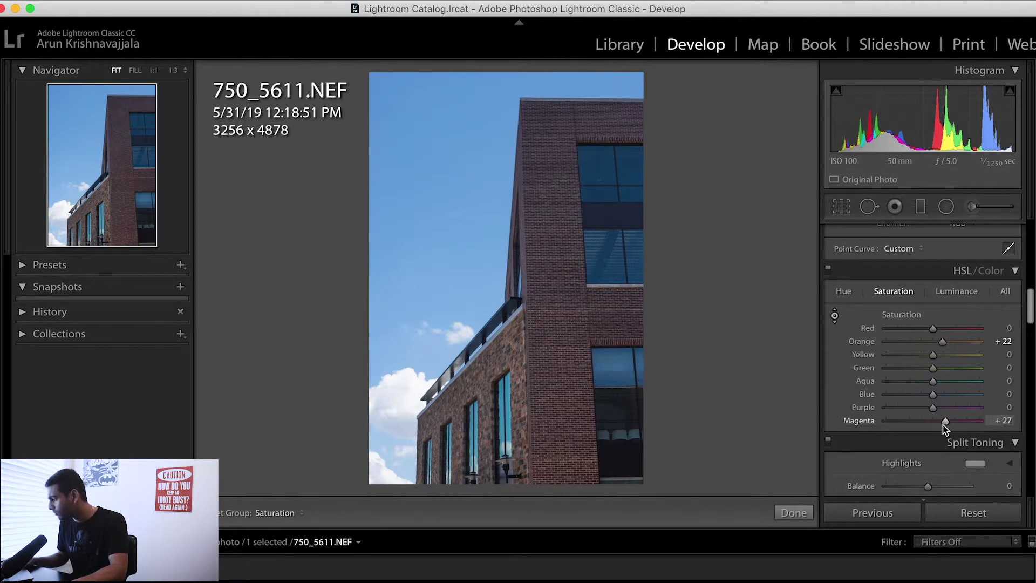
left_click_drag(937, 330, 937, 329)
left_click(962, 291)
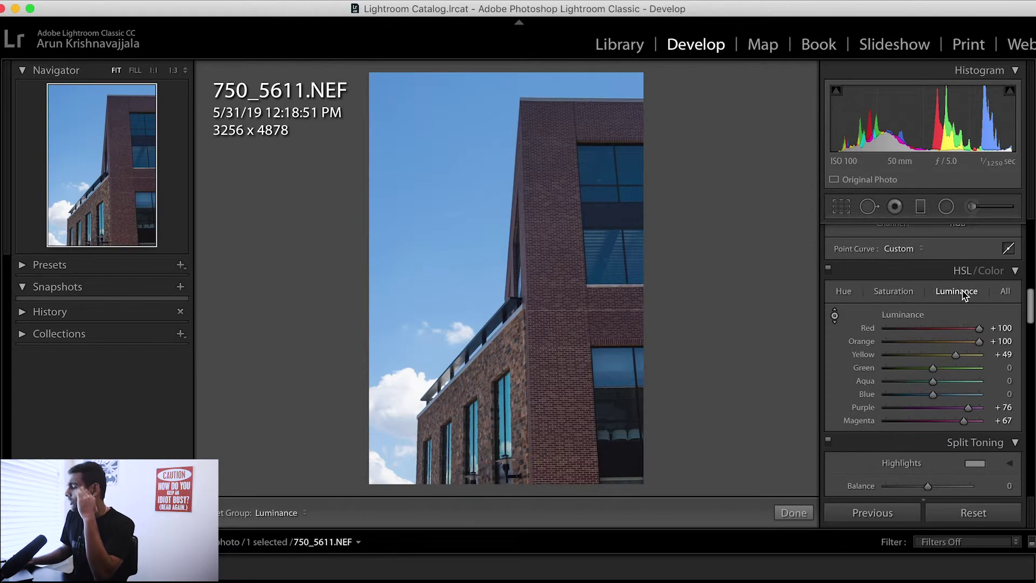
Sharpen the photo with a masking of 66 and an amount of 59
scroll(913, 367, "down", 2)
scroll(911, 371, "down", 1)
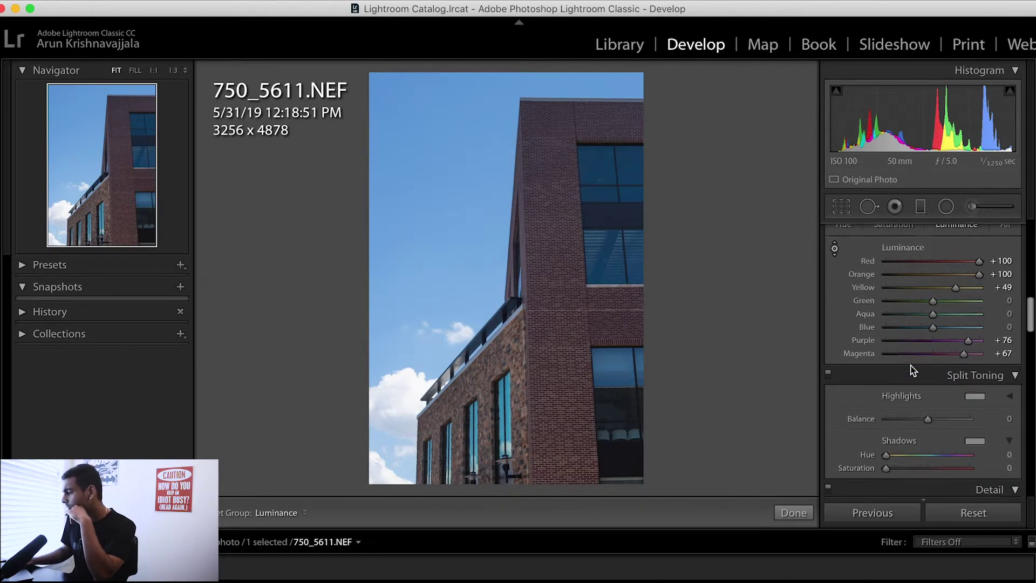
scroll(911, 367, "down", 8)
scroll(910, 366, "up", 1)
left_click_drag(898, 374, 939, 380)
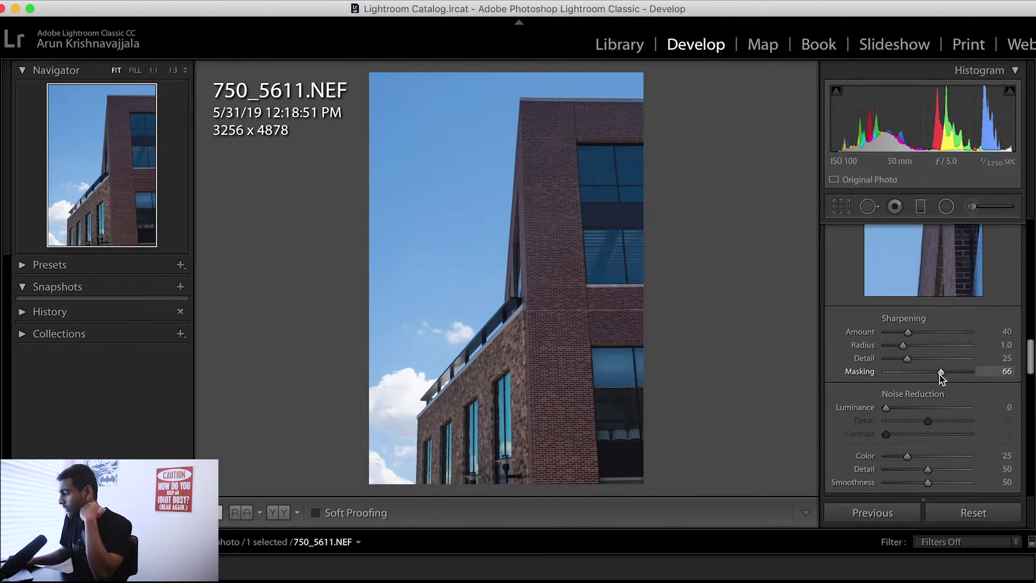
left_click_drag(908, 332, 926, 332)
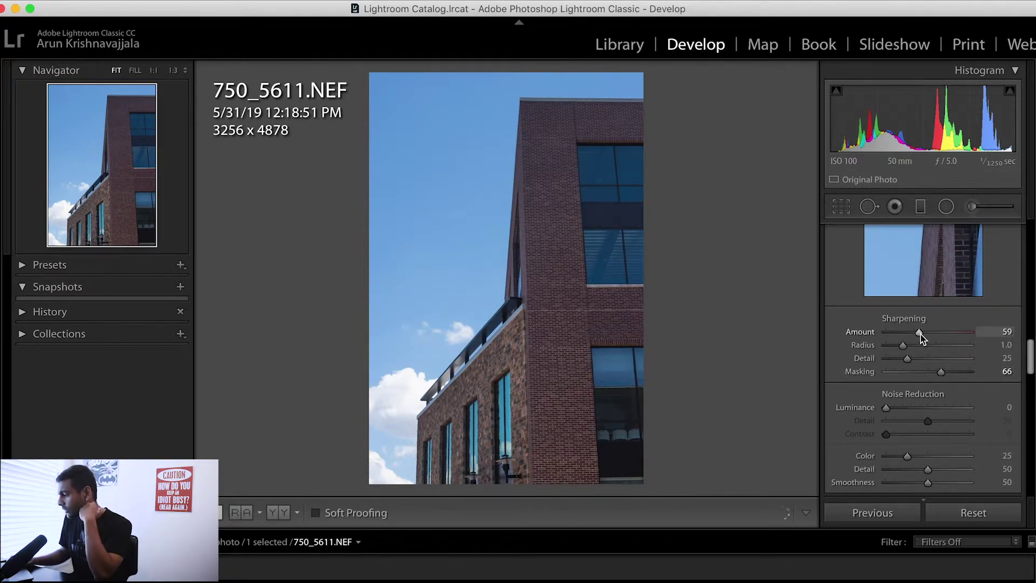
Examine the sharpened brickwork and the overall photo at several zoom levels, and return to the HSL luminance settings
left_click(556, 309)
left_click(587, 309)
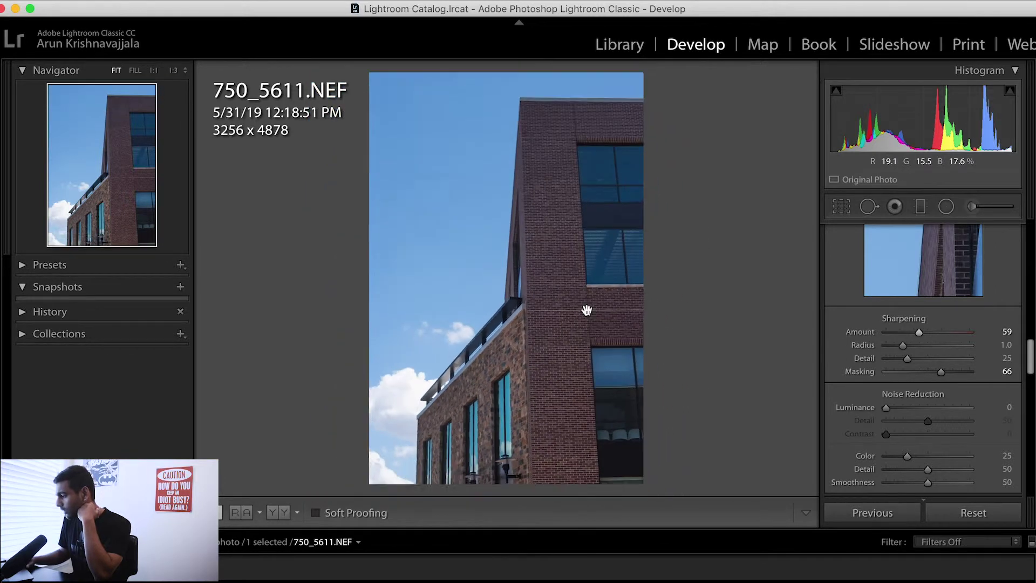
left_click(586, 308)
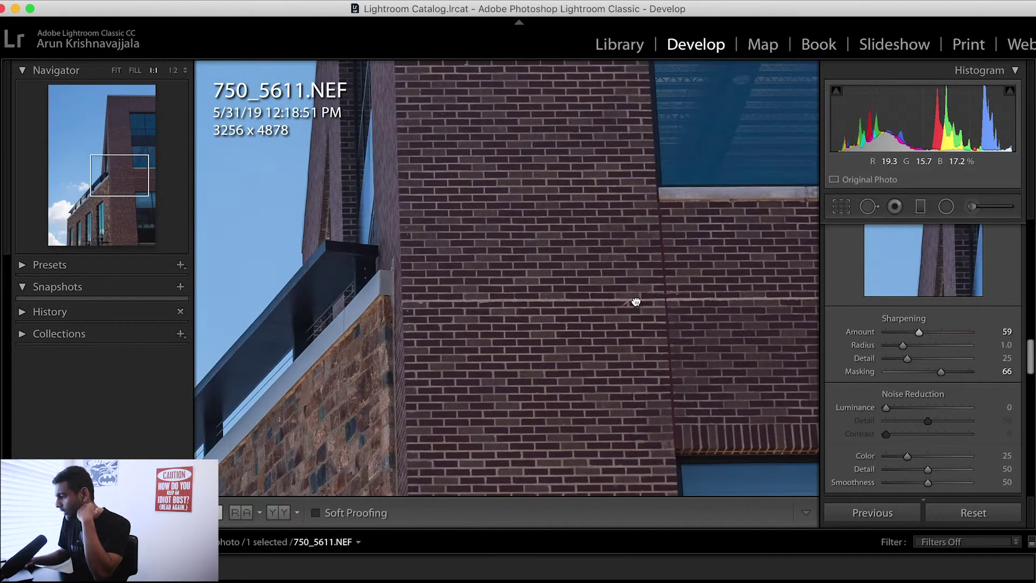
left_click_drag(637, 302, 546, 300)
key("super+minus")
key("super+minus")
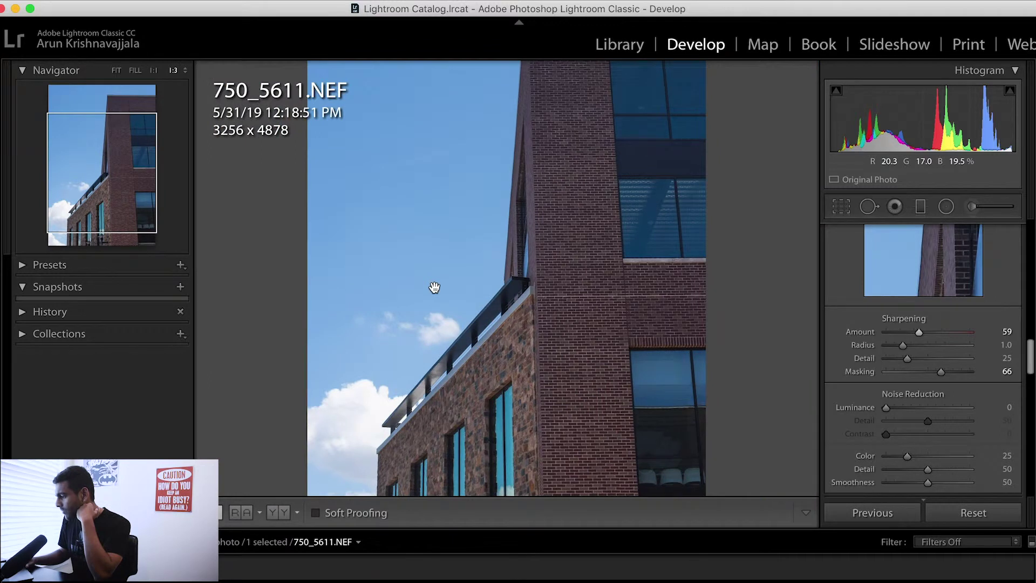
key("super+minus")
key("super+minus")
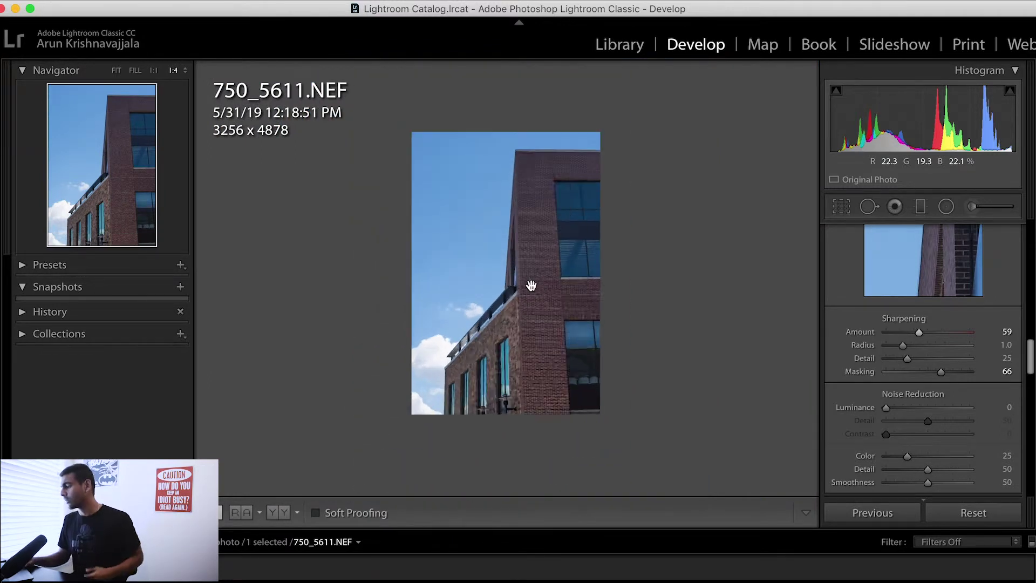
key("super+equal")
key("super+equal")
left_click_drag(567, 302, 567, 293)
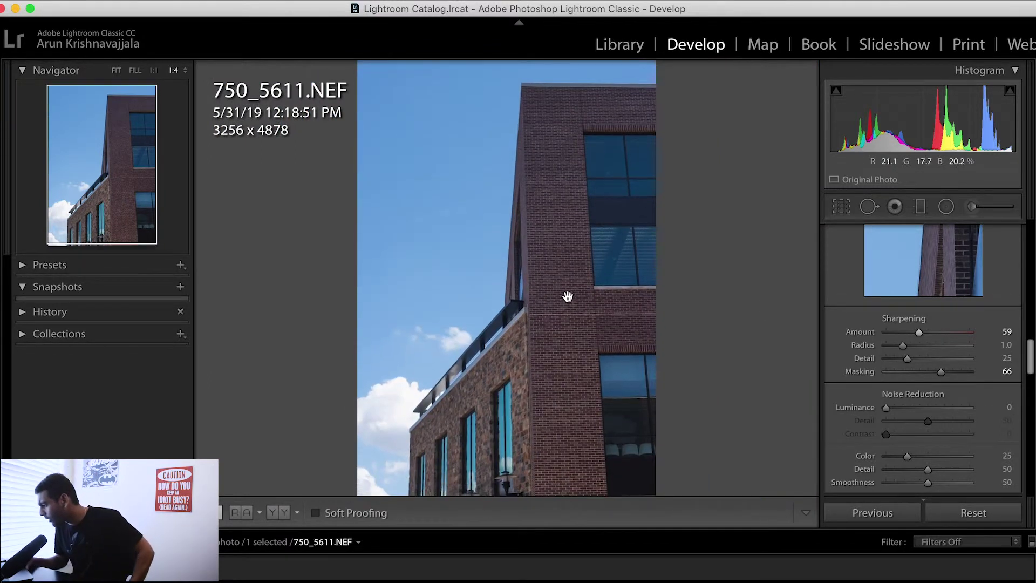
scroll(879, 338, "up", 8)
scroll(881, 335, "up", 1)
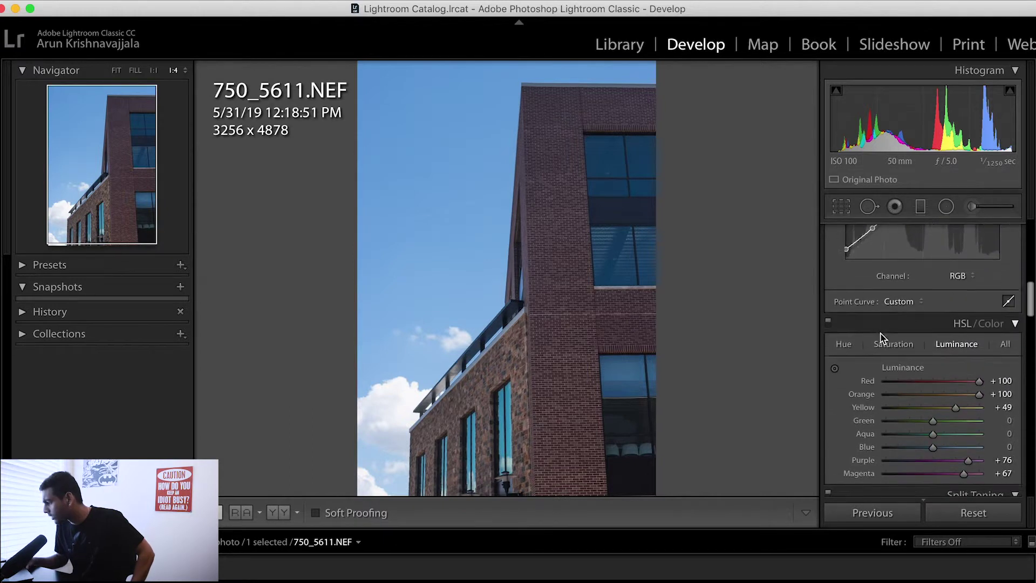
Shift the sky toward teal with a blue hue of −28, and set aqua saturation to +15 and blue saturation to −13
left_click(843, 340)
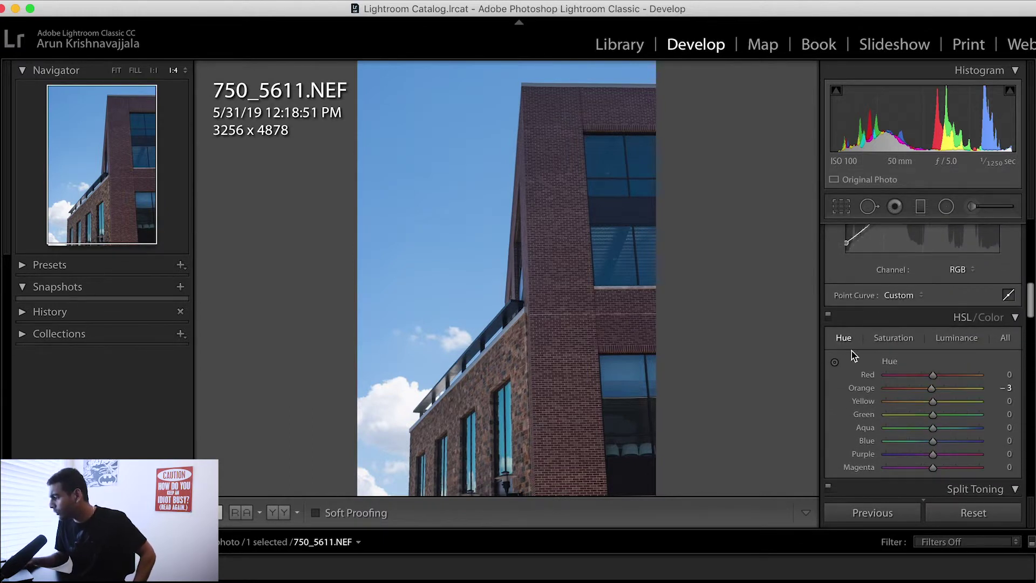
scroll(874, 404, "down", 5)
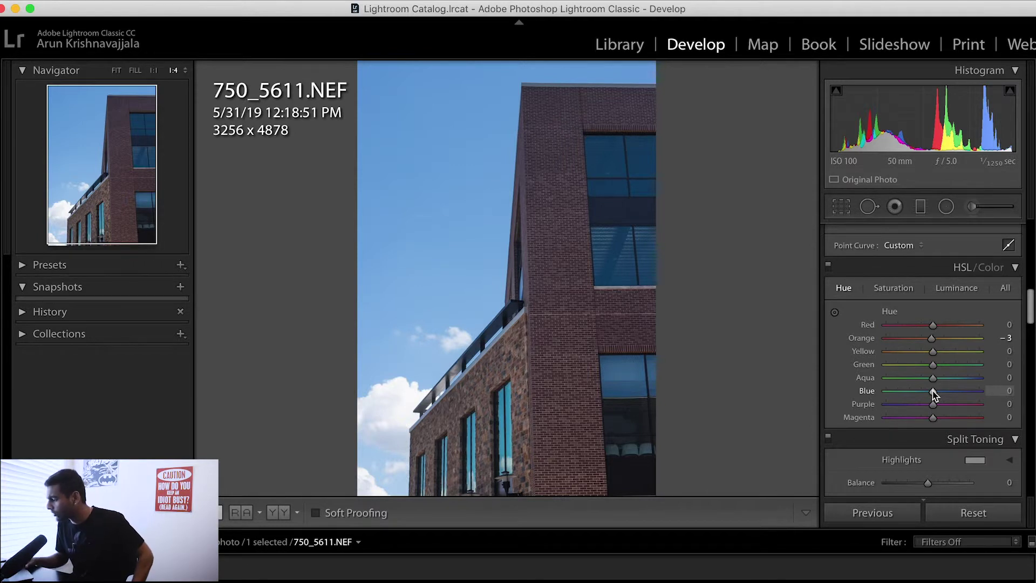
left_click_drag(933, 393, 920, 395)
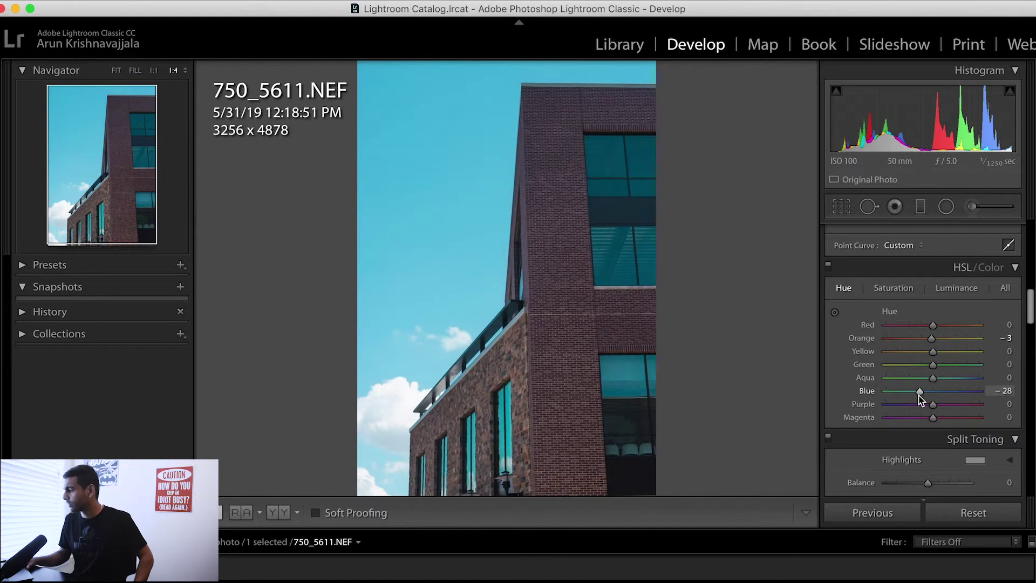
left_click(903, 289)
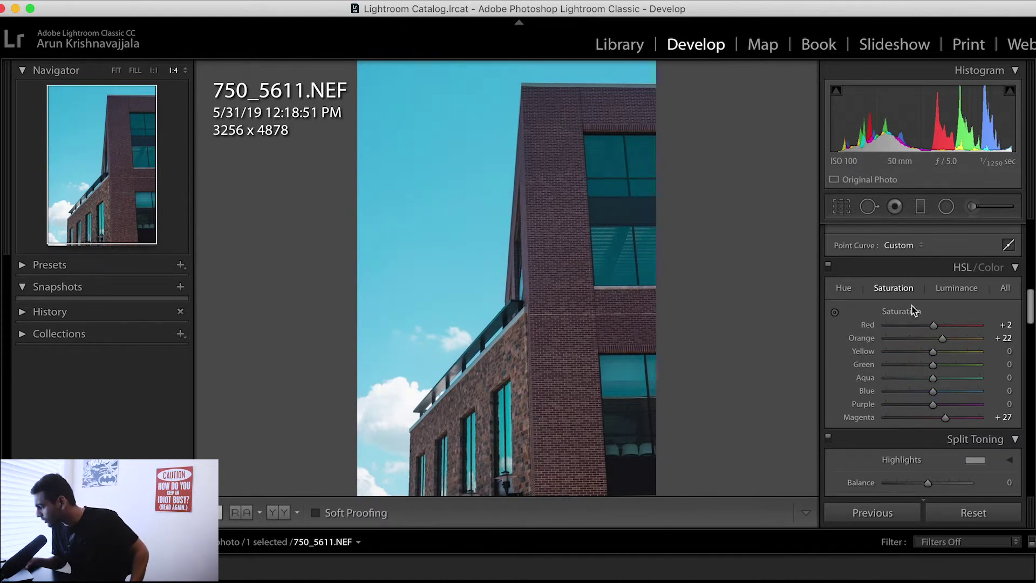
mouse_move(929, 394)
left_mouse_down()
mouse_move(951, 383)
mouse_move(940, 382)
left_mouse_up()
Warm the photo's white balance to a temperature of 5,885
scroll(915, 404, "down", 3)
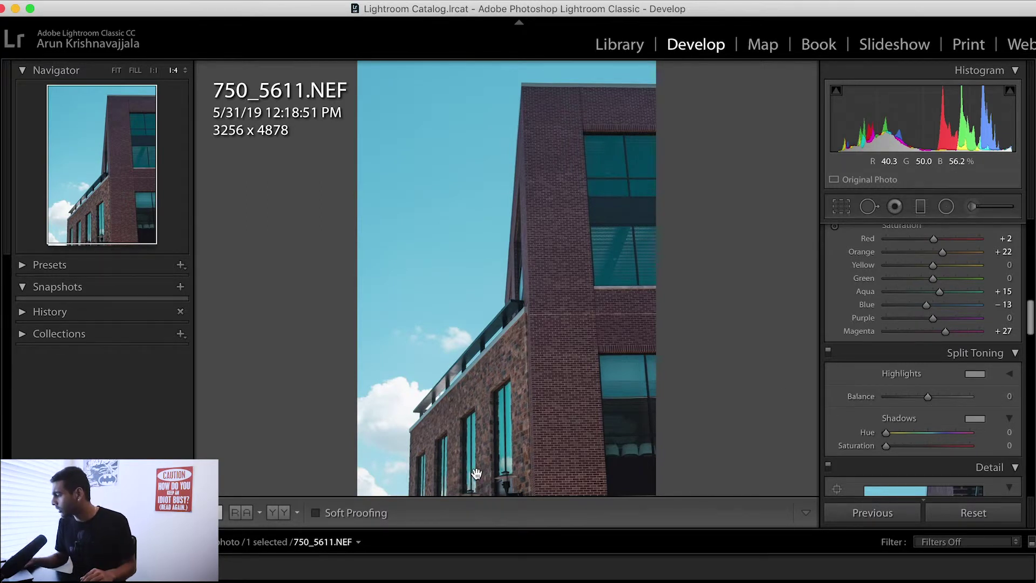
scroll(851, 388, "up", 10)
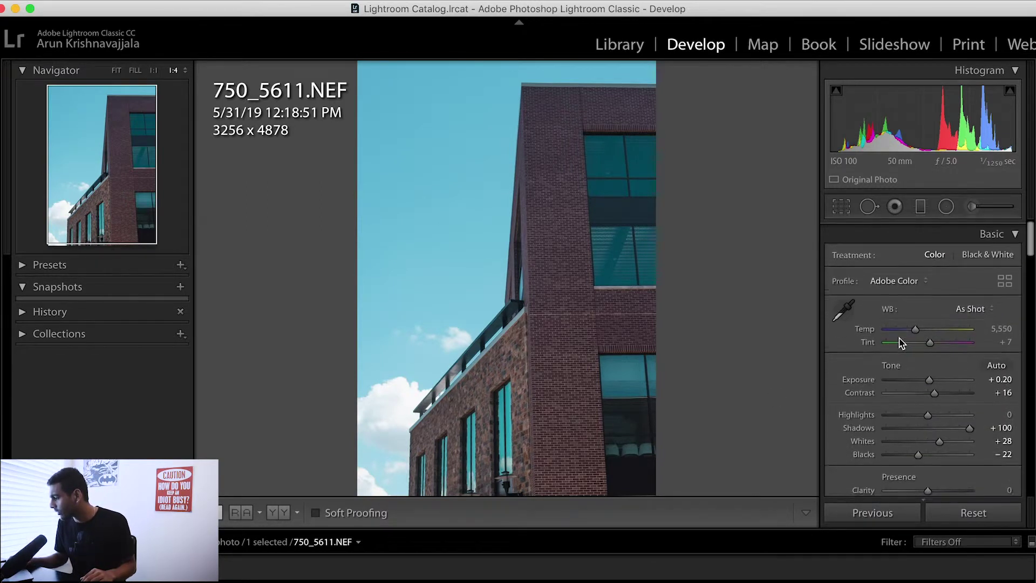
scroll(911, 332, "down", 1)
left_click_drag(917, 328, 920, 331)
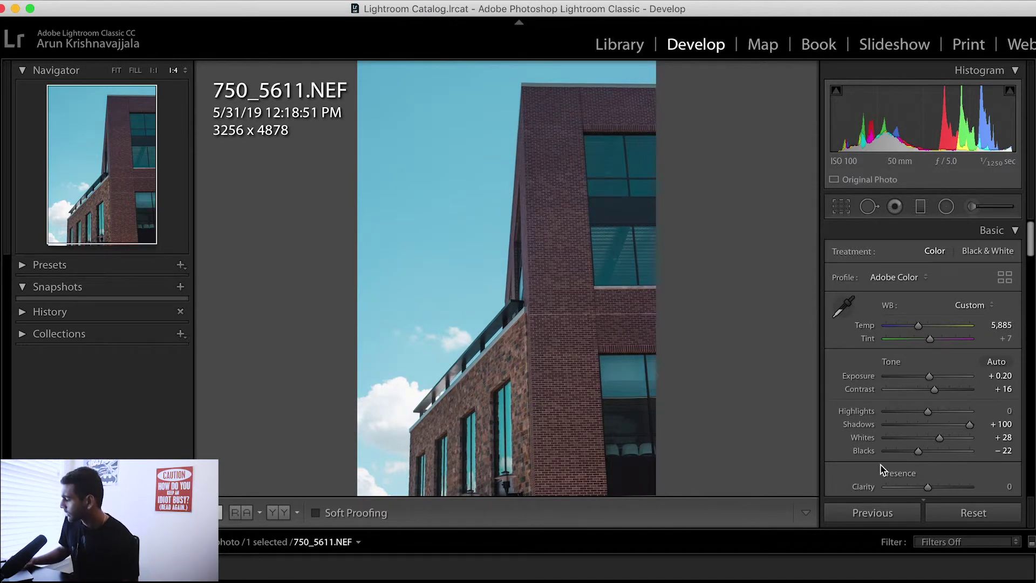
Calibrate the colours with blue primary hue −32 and saturation −36, and red primary hue +35
scroll(881, 469, "down", 15)
scroll(880, 466, "down", 15)
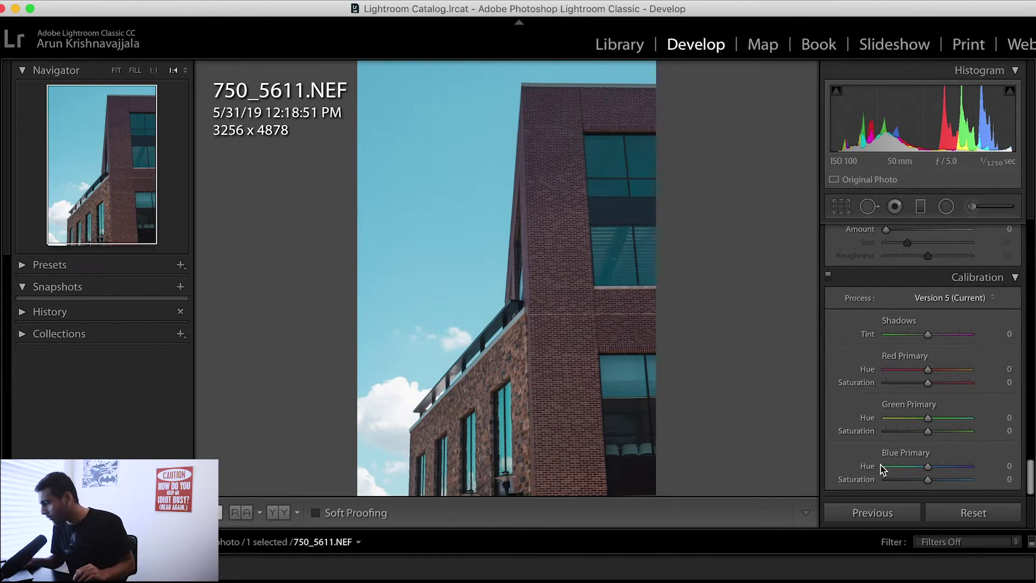
left_click_drag(928, 467, 914, 473)
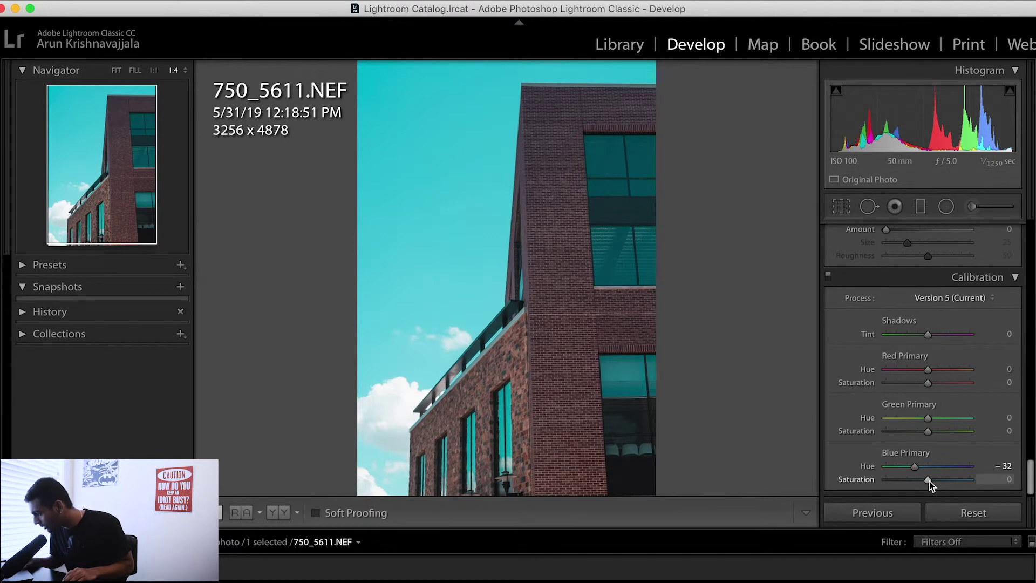
left_click_drag(928, 481, 915, 486)
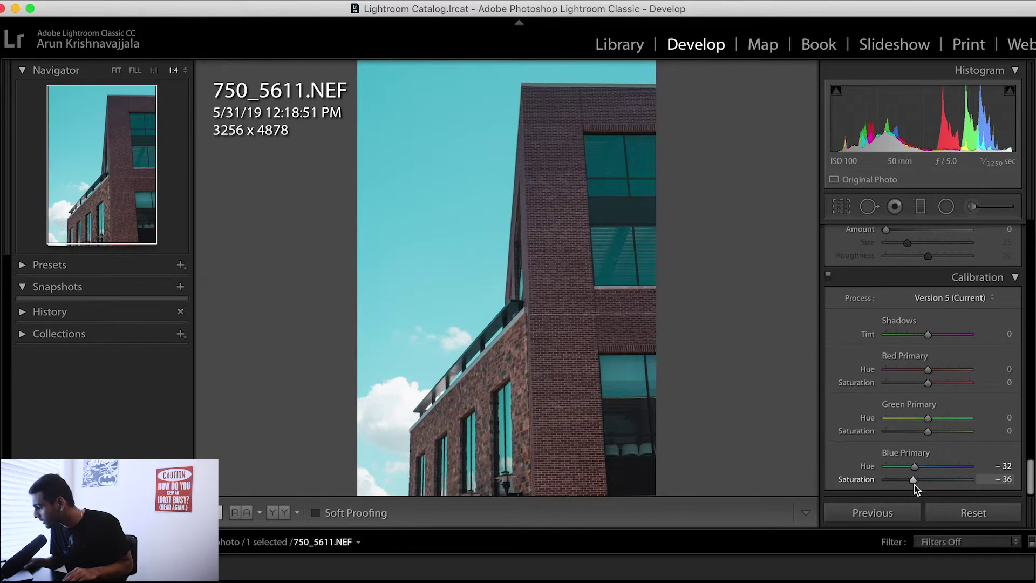
mouse_move(929, 373)
left_mouse_down()
mouse_move(939, 375)
mouse_move(917, 376)
mouse_move(956, 380)
mouse_move(944, 376)
left_mouse_up()
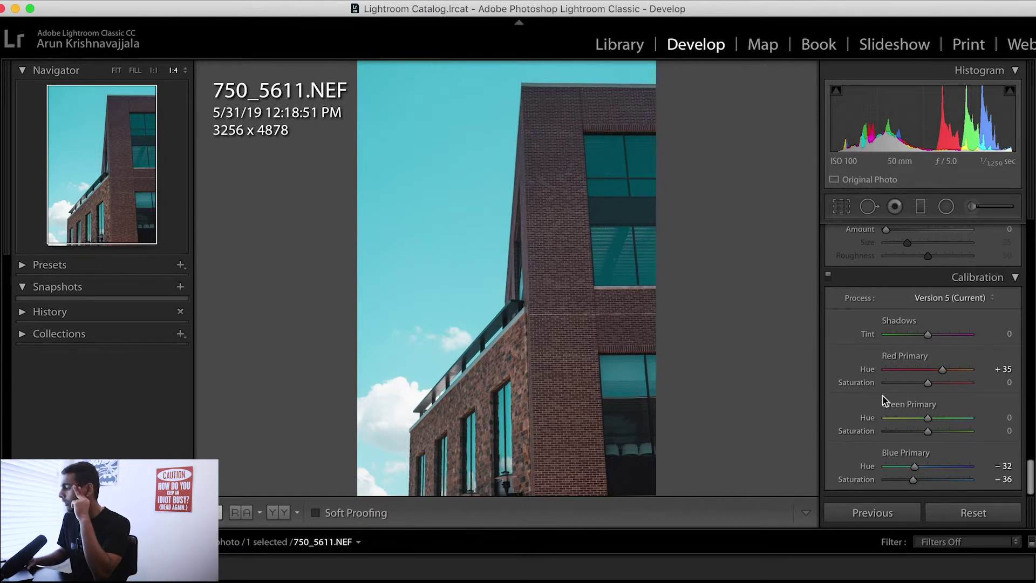
Adjust the photo's presence with vibrance +30, saturation −9, clarity +37 and dehaze +2
scroll(946, 404, "up", 20)
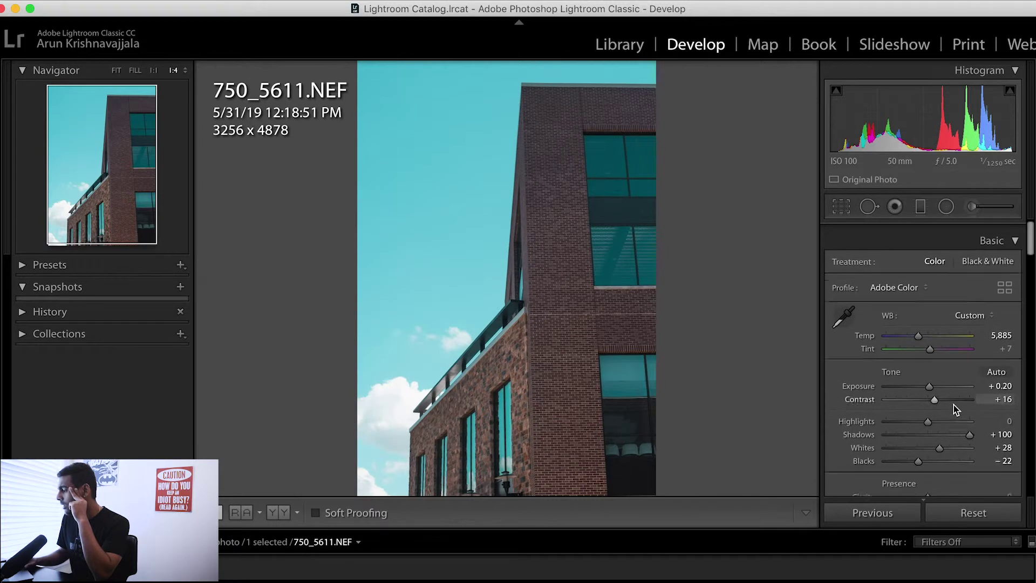
scroll(929, 371, "down", 5)
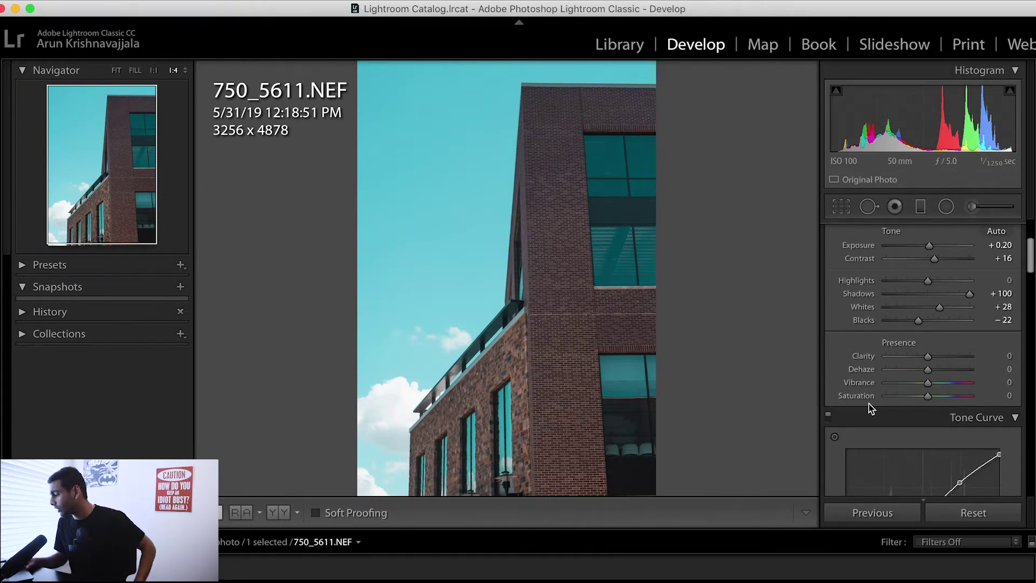
mouse_move(928, 383)
left_mouse_down()
mouse_move(948, 384)
mouse_move(923, 398)
left_mouse_up()
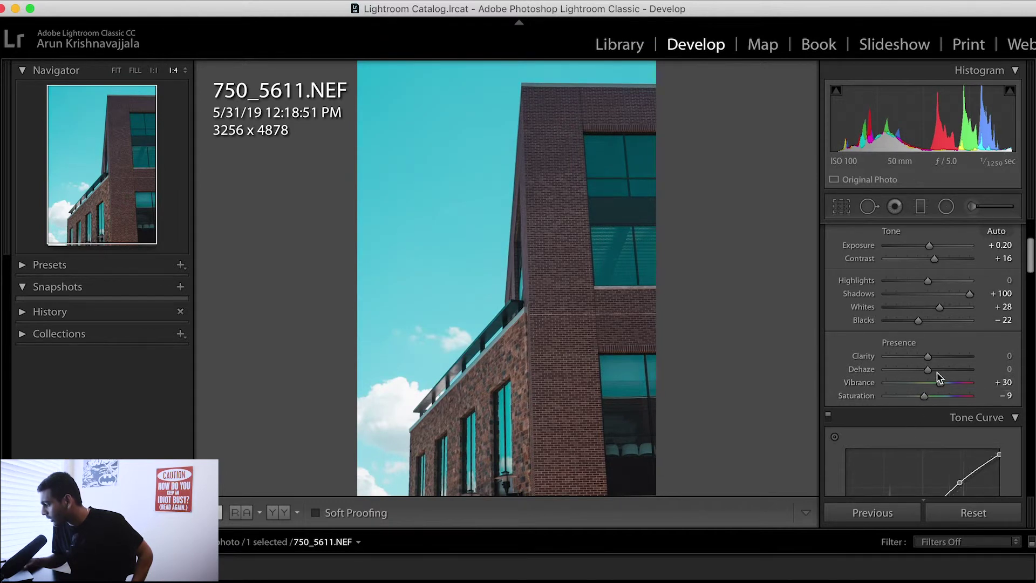
left_click_drag(938, 358, 947, 357)
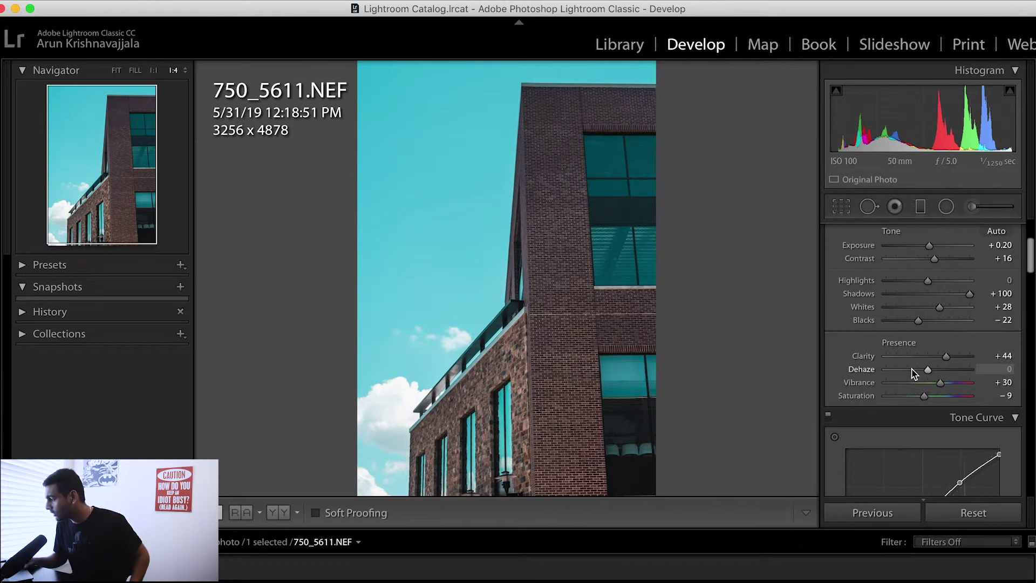
scroll(950, 362, "down", 3)
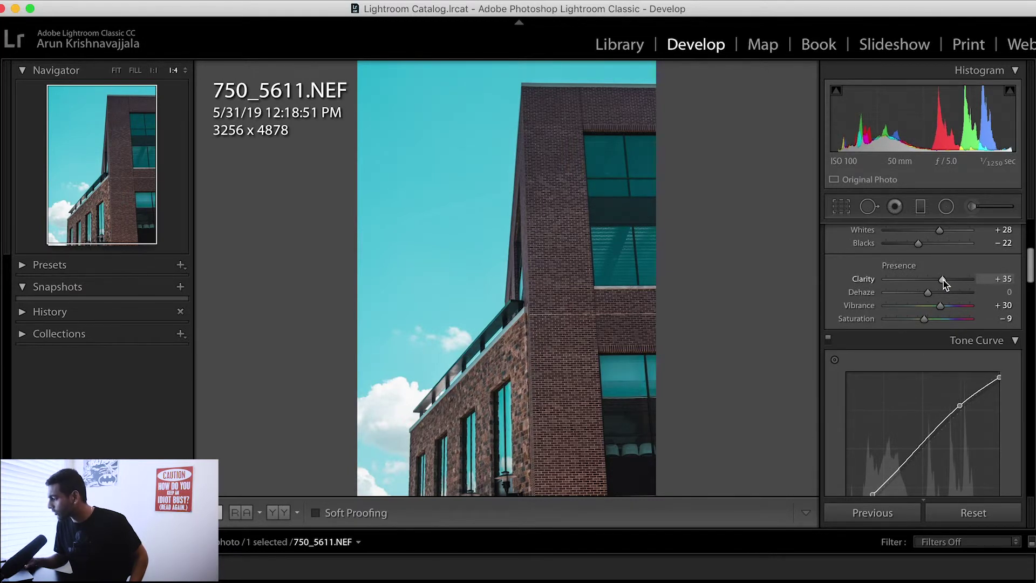
left_click_drag(929, 294, 929, 297)
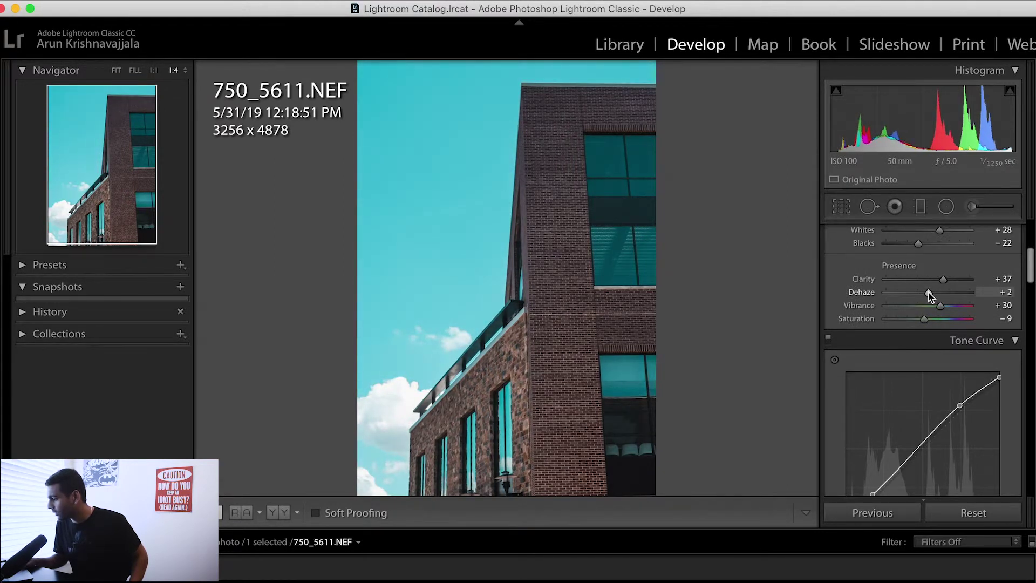
scroll(867, 329, "up", 5)
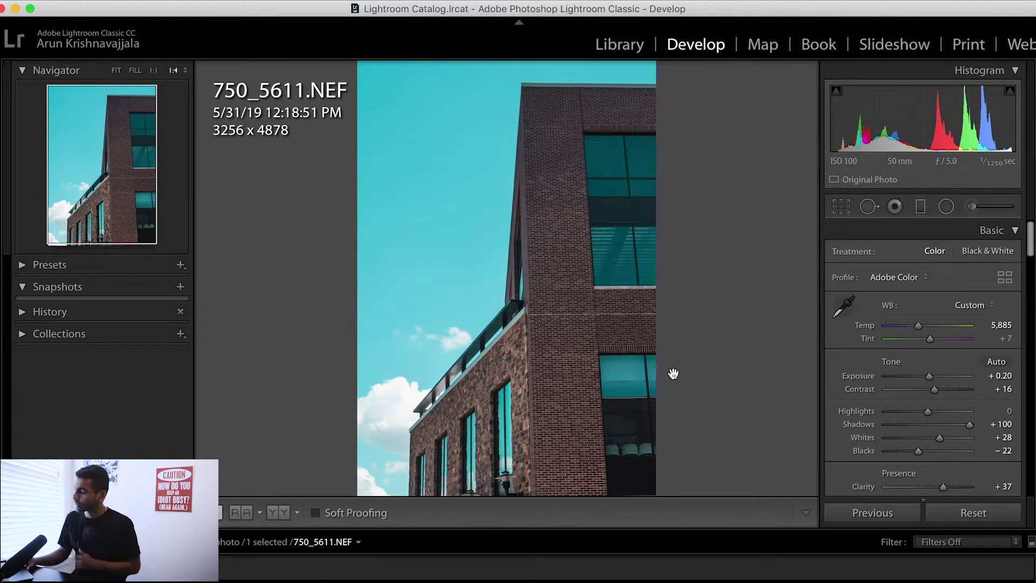
right_click(673, 373)
left_click(715, 331)
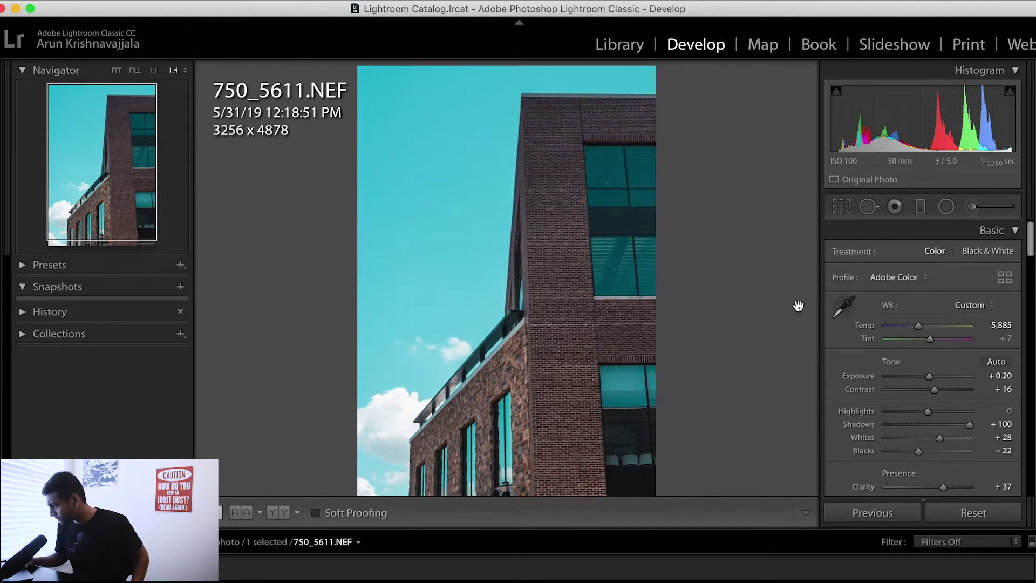
Add a graduated filter from the photo's right edge across the brick wall into the sky, with exposure 0.67 and temperature 10
left_click(920, 206)
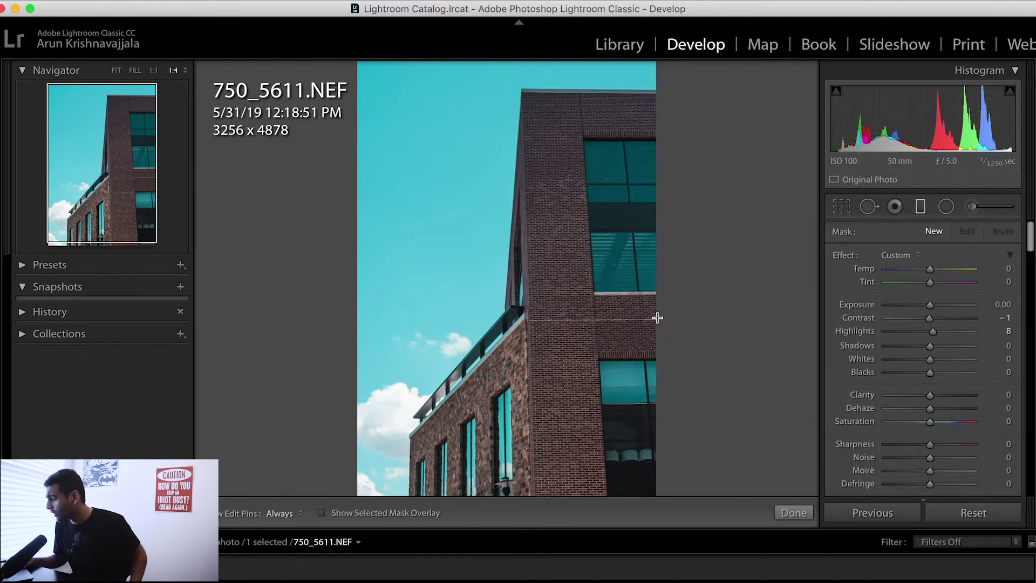
left_click_drag(656, 317, 427, 327)
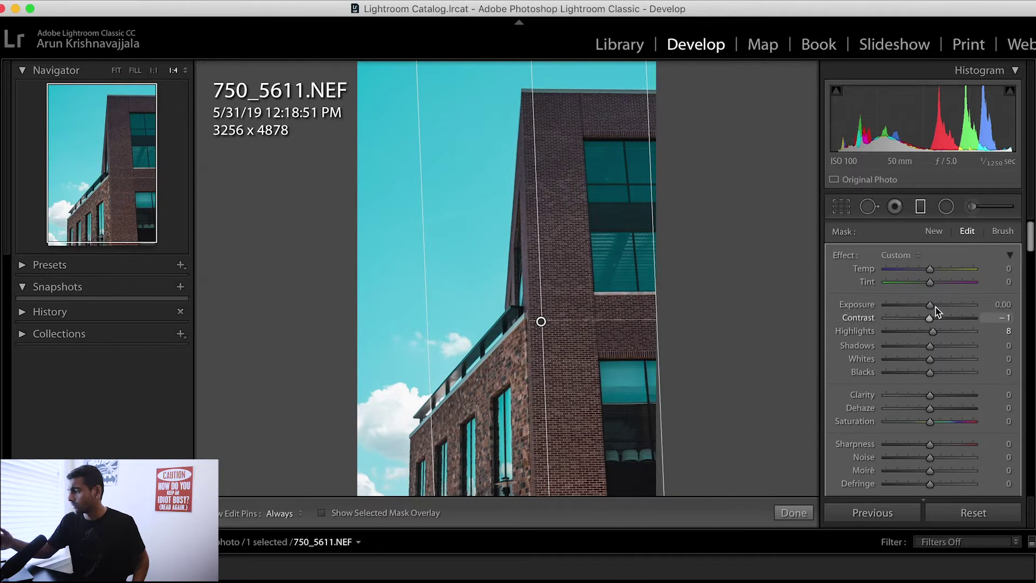
left_click_drag(930, 305, 941, 310)
left_click_drag(937, 270, 940, 270)
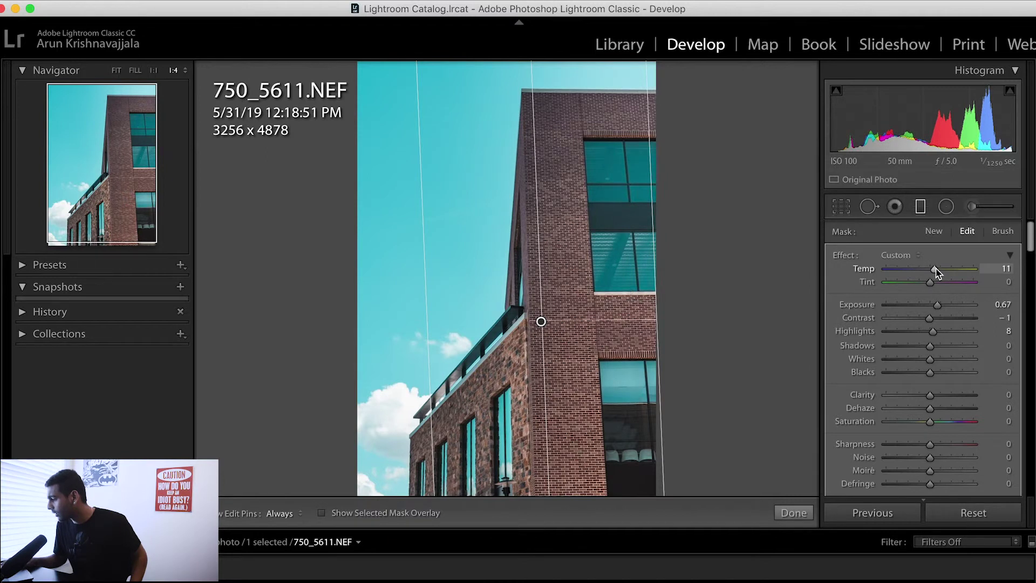
mouse_move(939, 274)
left_mouse_down()
mouse_move(925, 273)
mouse_move(939, 274)
left_mouse_up()
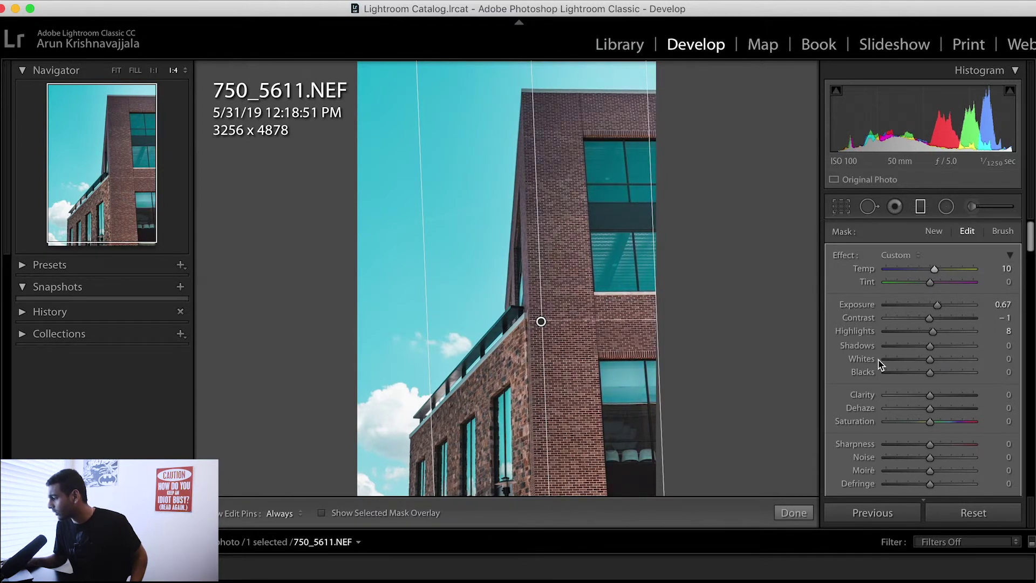
Set the graduated filter's highlights to 52 and shadows to 9, and close the filter
scroll(881, 365, "down", 1)
left_click_drag(933, 315, 954, 317)
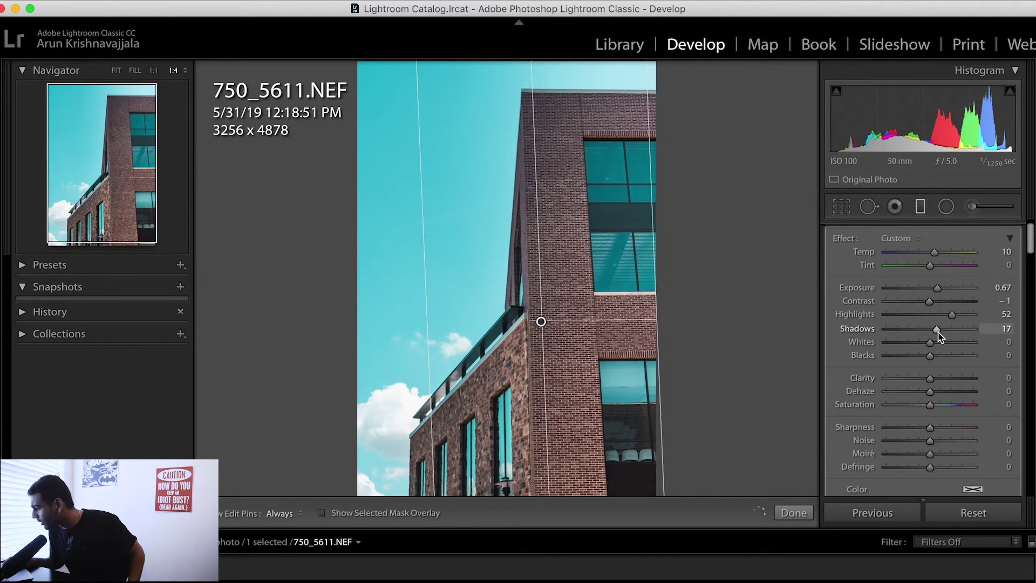
left_click(924, 207)
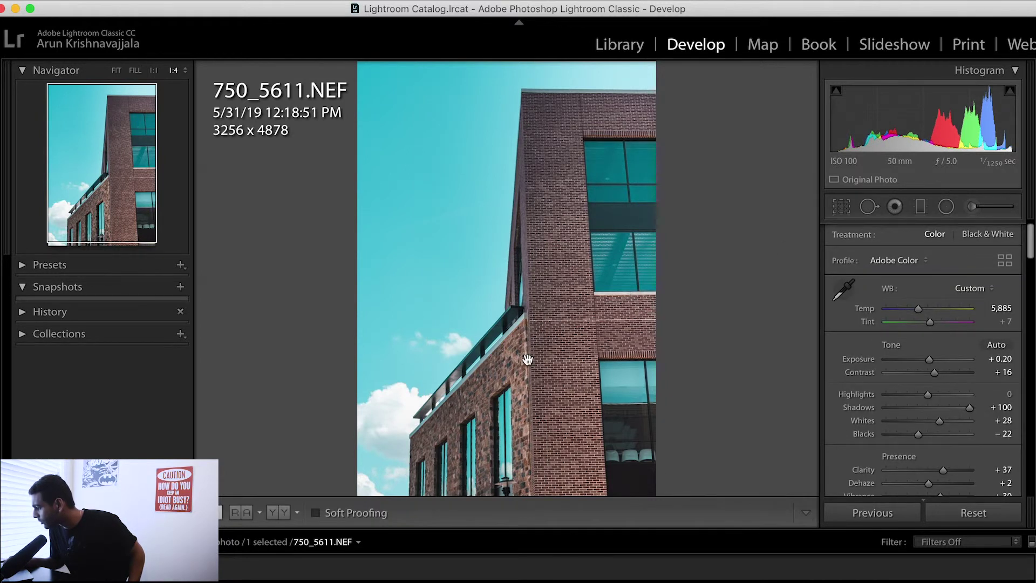
Refine the existing graduated filter with exposure 0.60 and highlights 32, and extend its far boundary to near the photo's left edge
key("super+minus")
left_click(563, 328)
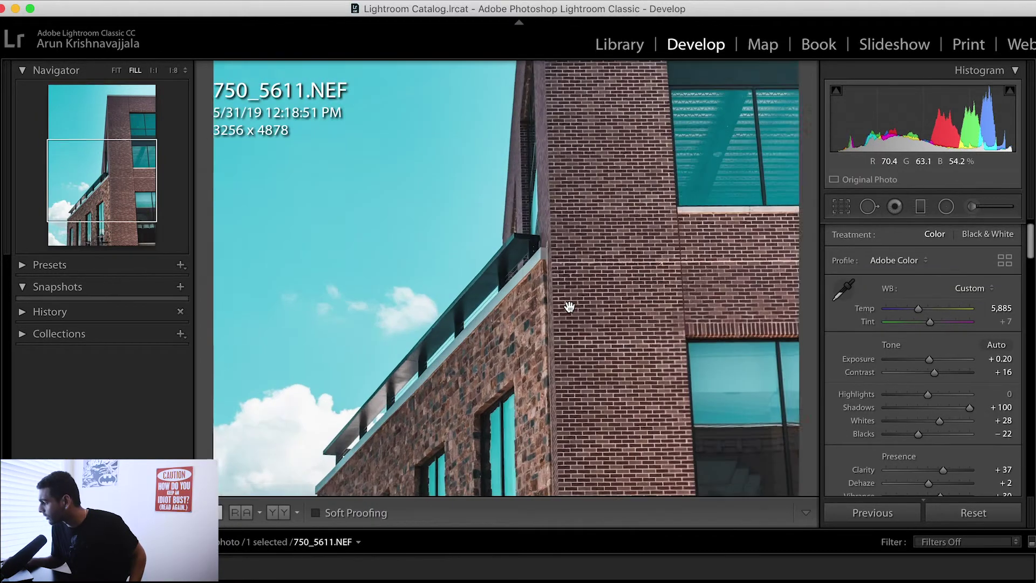
left_click(921, 207)
key("super+minus")
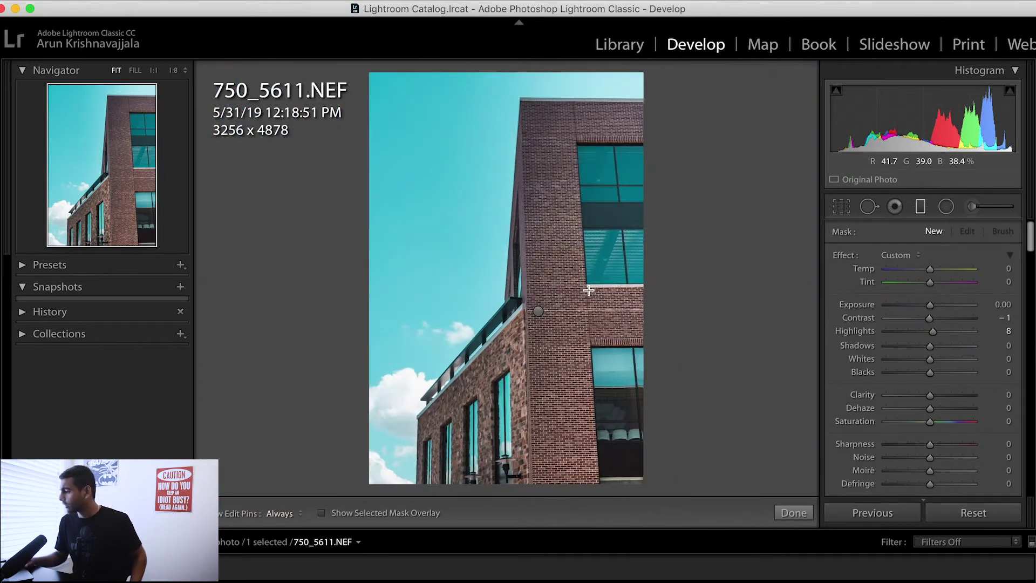
left_click(538, 311)
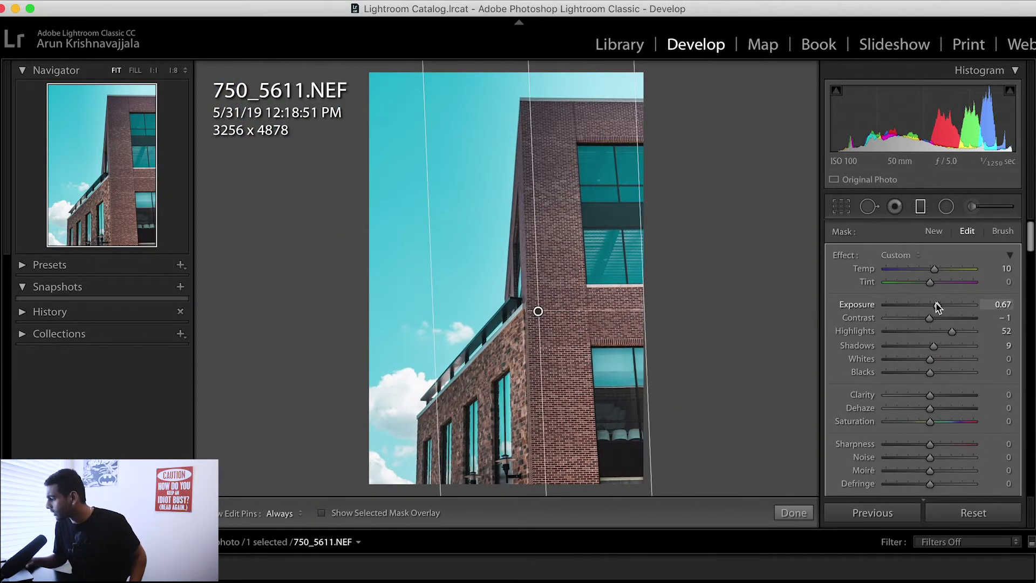
left_click_drag(937, 306, 944, 334)
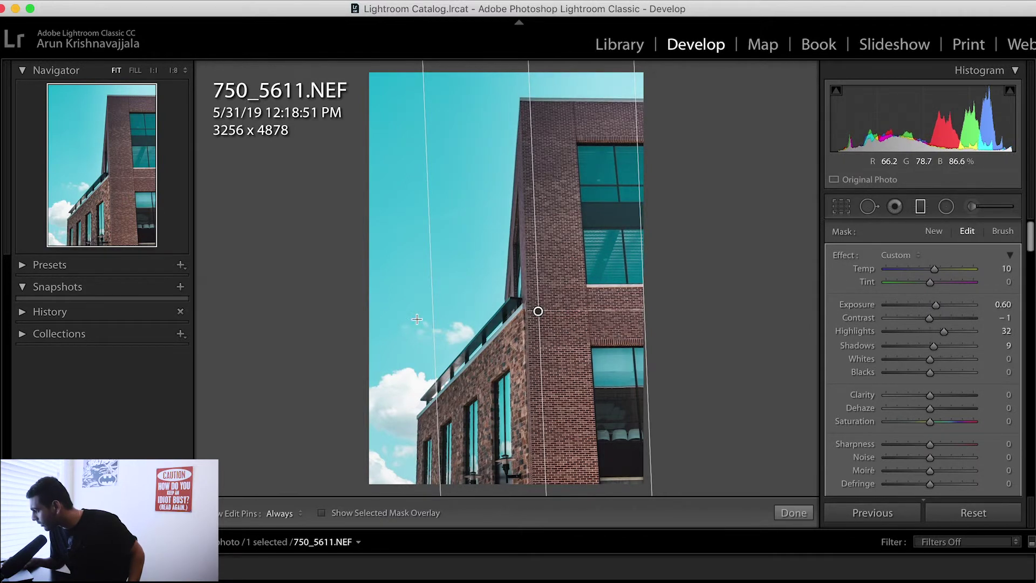
left_click_drag(430, 318, 379, 316)
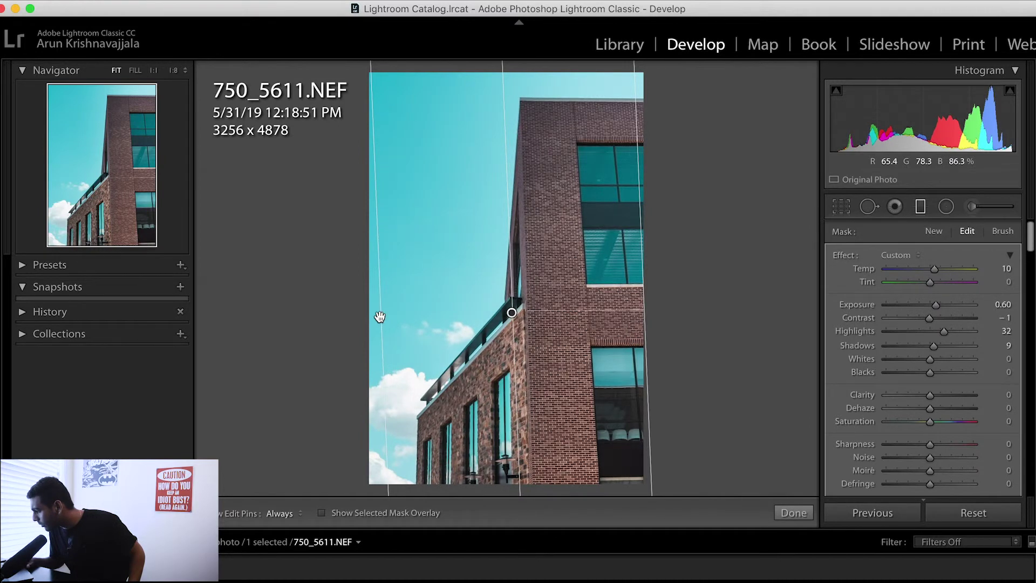
left_click(921, 206)
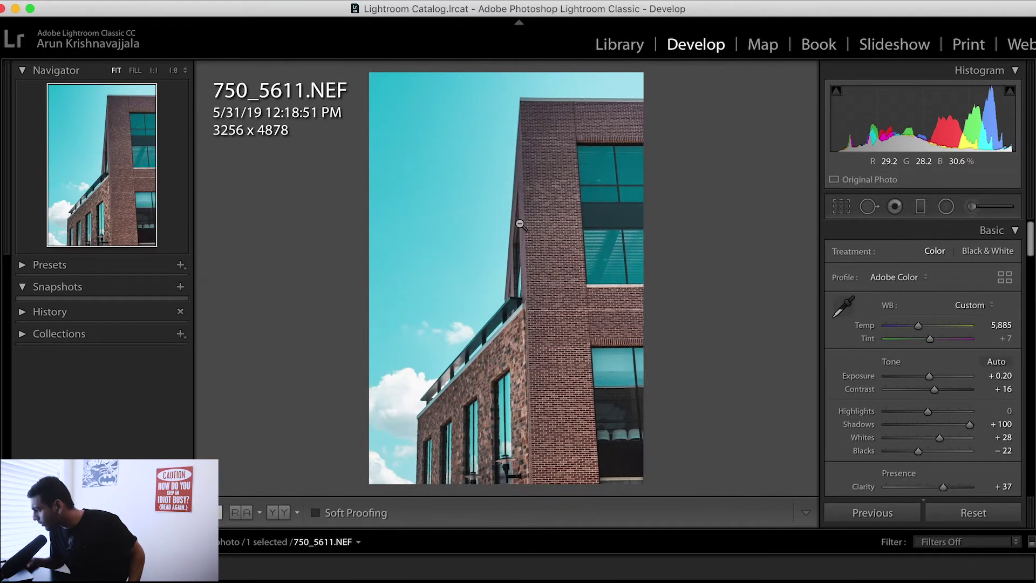
Compare the original and edited photo side by side in a before and after view
left_click(279, 512)
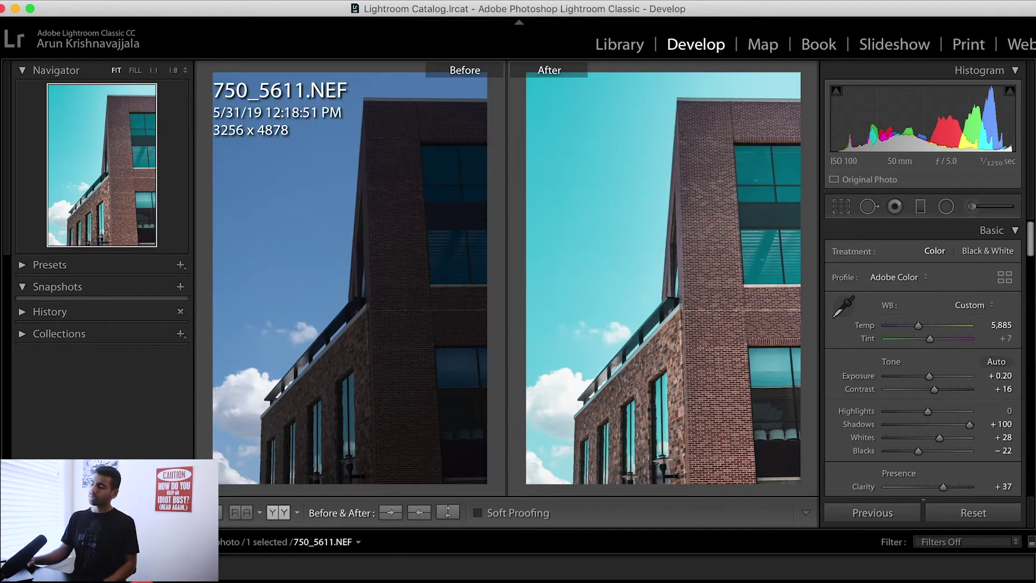